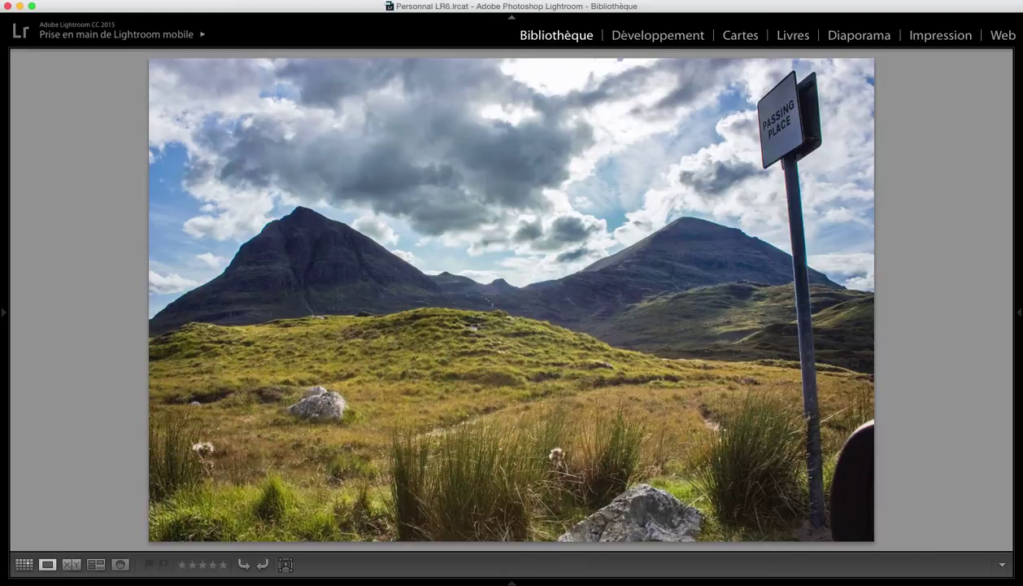
Page through the collection's photos in the full single-image view, including the robin, the mountaintop house and the black-and-white sheep
key("Right")
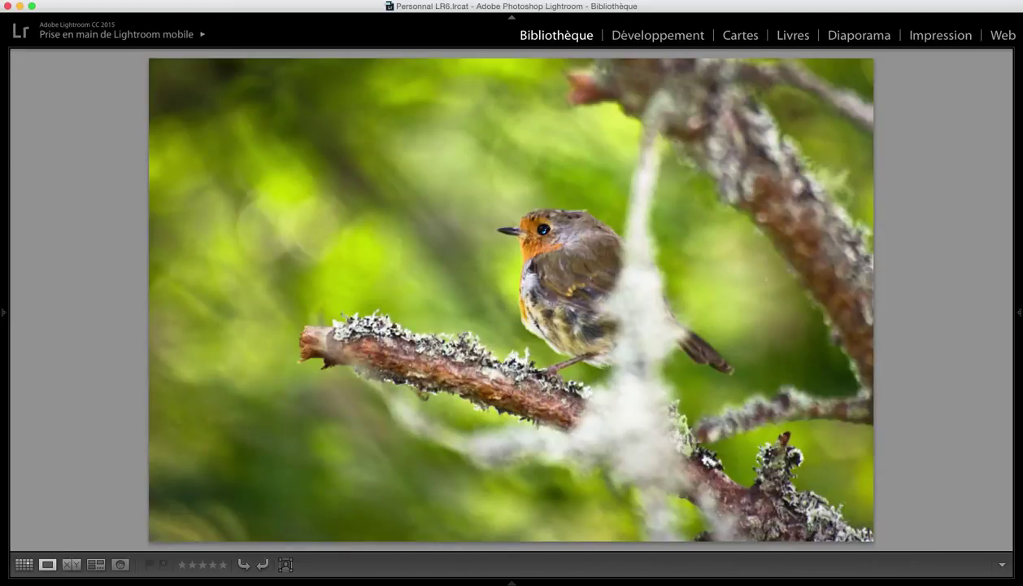
key("Left")
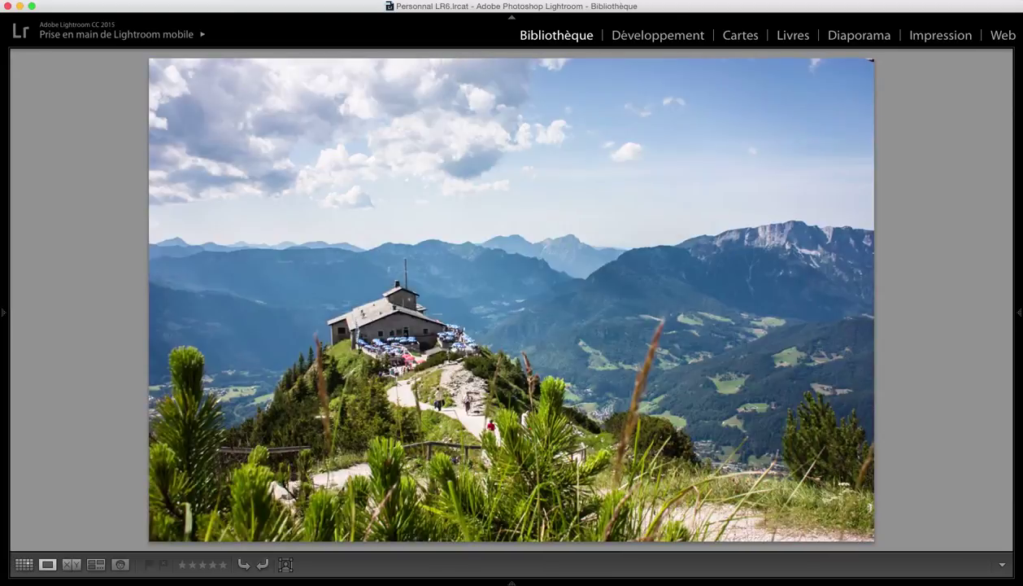
key("Left")
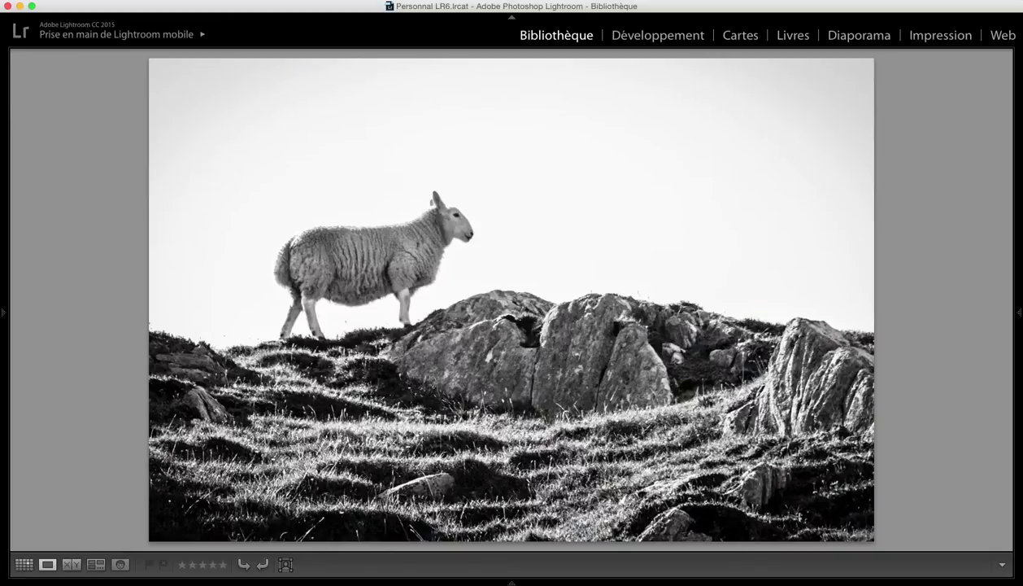
key("Left")
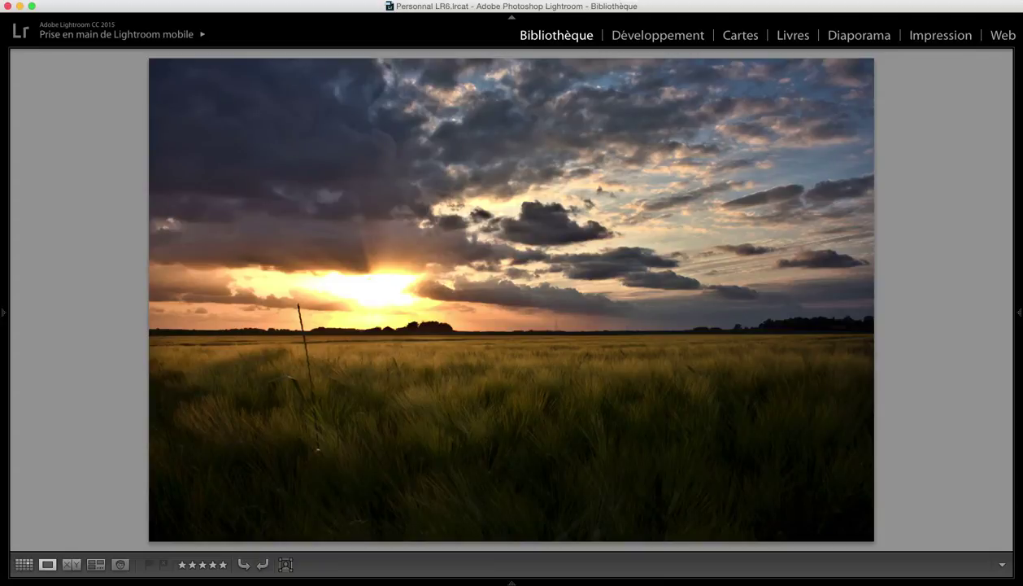
Open the dark, unedited mountain photo with the passing-place sign in Développement and hide the navigation and collections panels
key("Right")
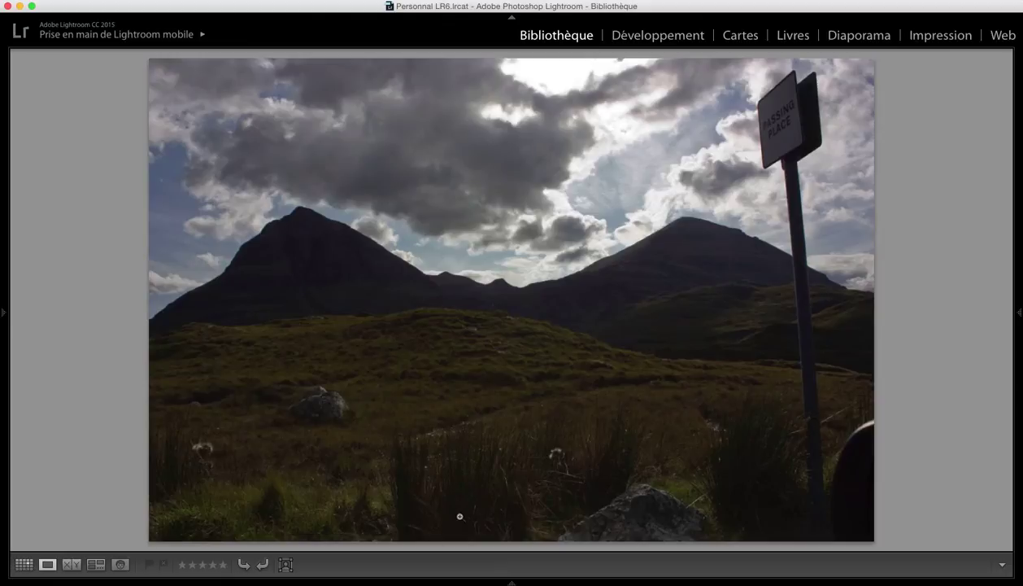
left_click(661, 37)
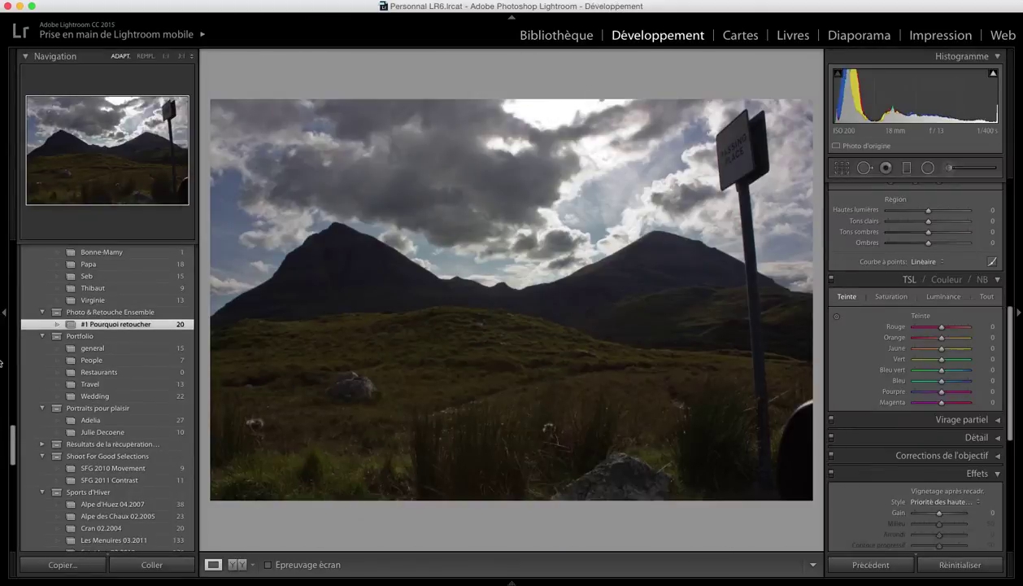
left_click(6, 311)
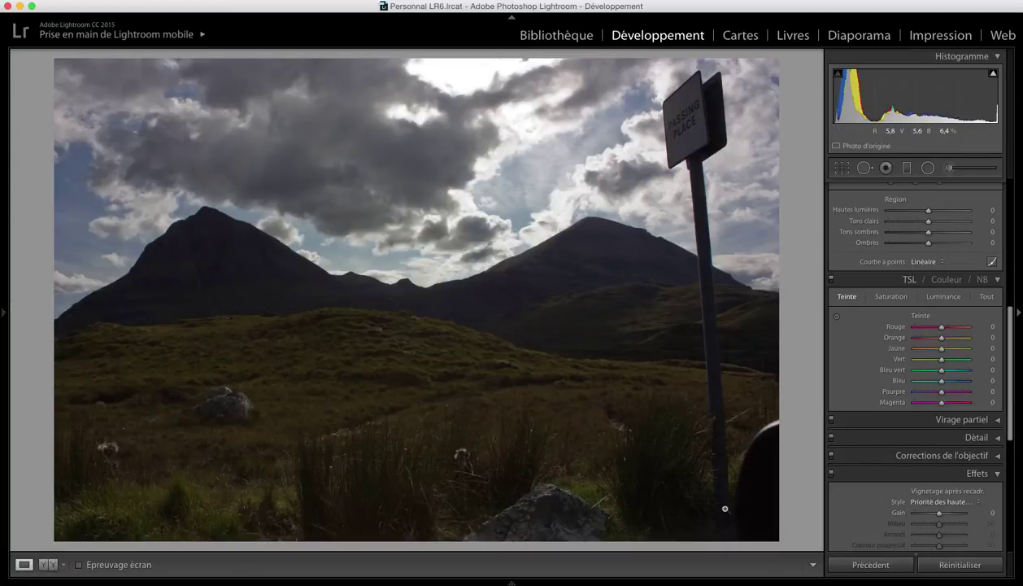
Raise the mountain photo's overall Exposition to +1,60
scroll(899, 394, "up", 10)
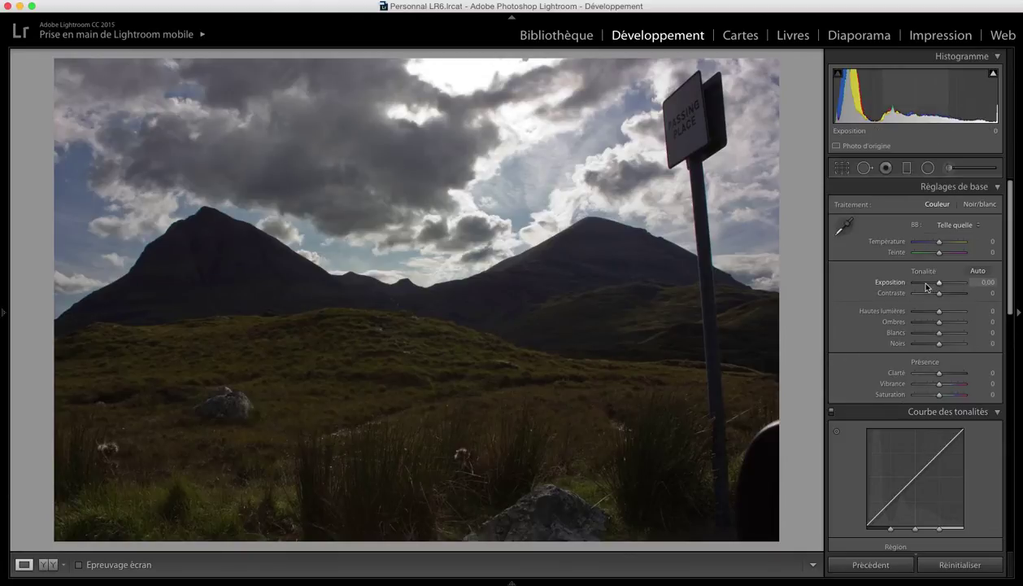
scroll(926, 286, "up", 5)
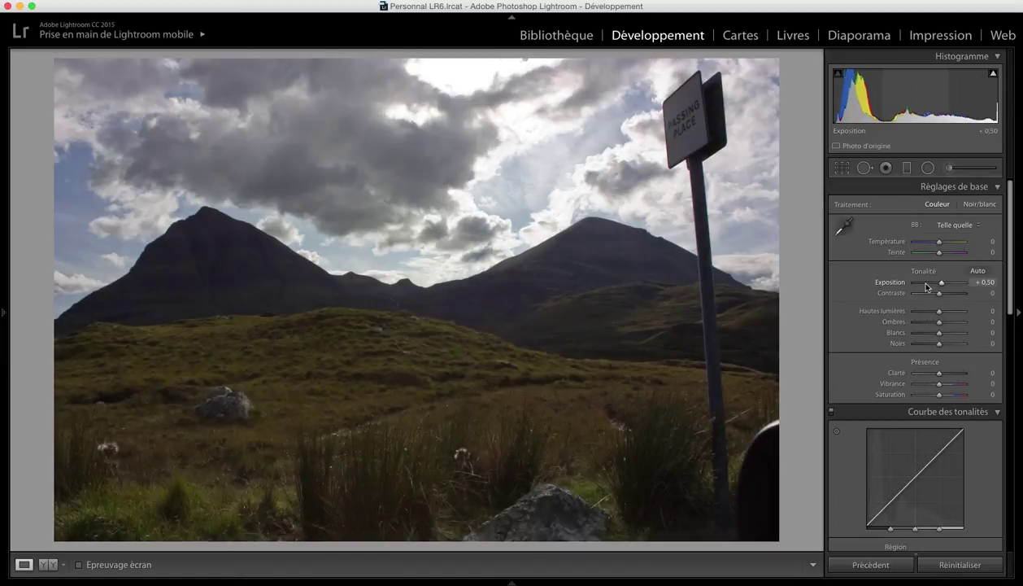
scroll(926, 286, "up", 4)
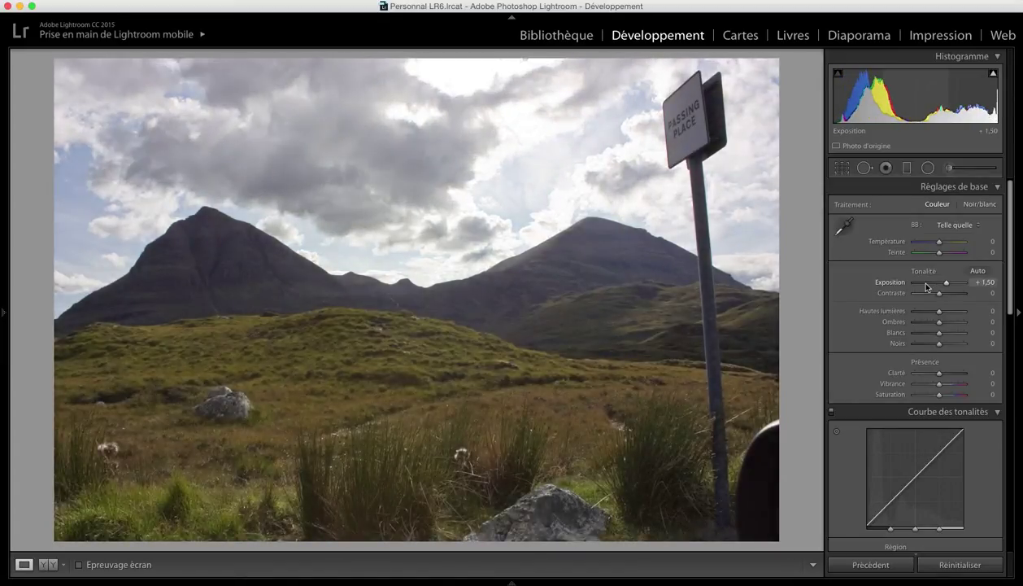
scroll(925, 286, "up", 1)
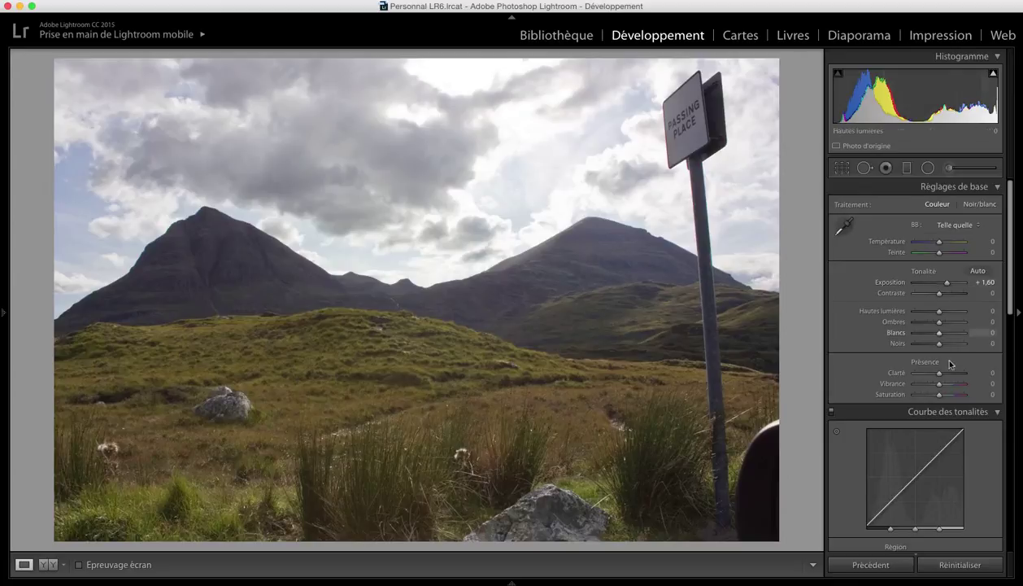
Try Clarté at +30 on the mountain photo, and push it to the maximum of +100
left_click(985, 373)
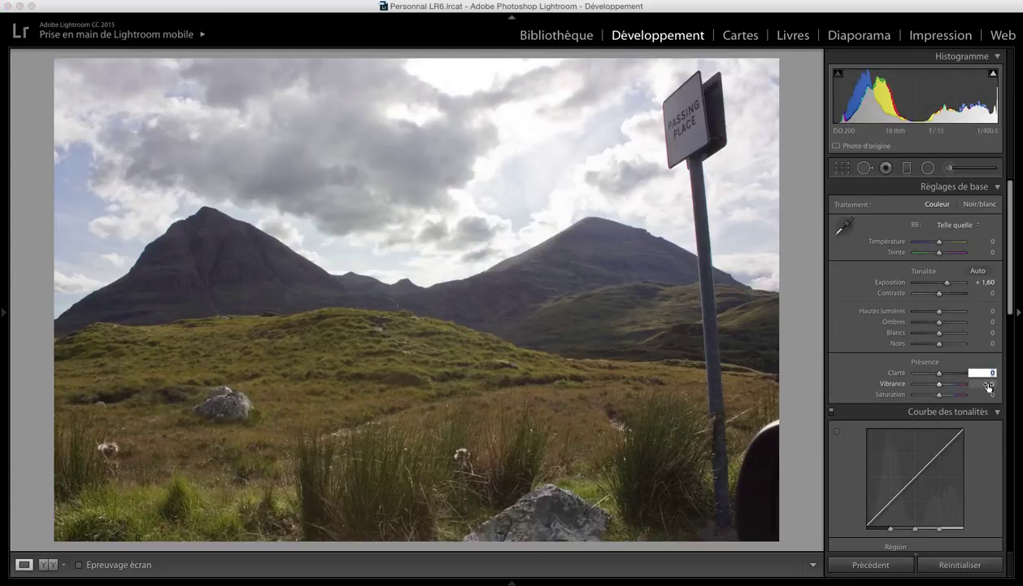
type("30")
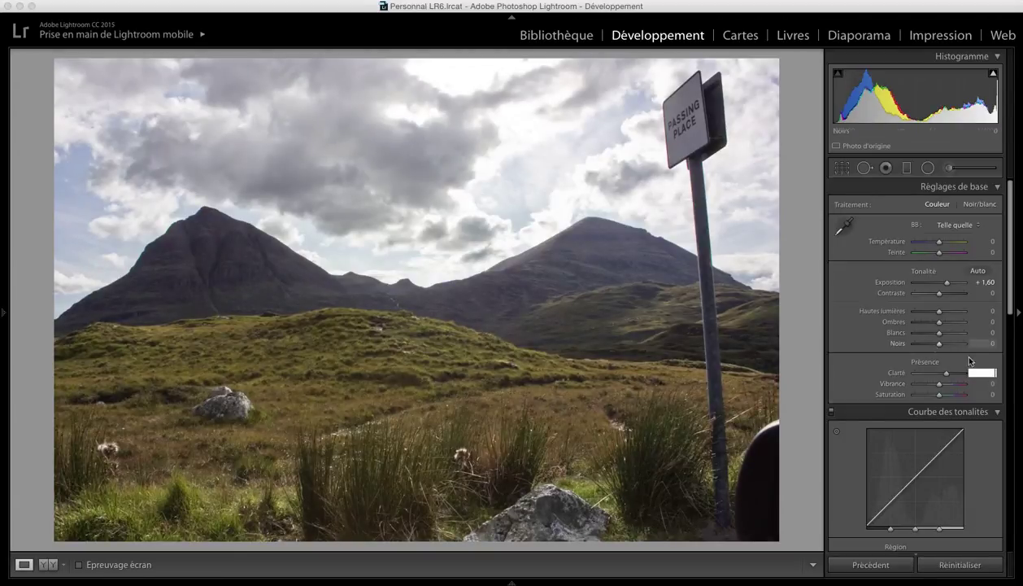
left_click(933, 373)
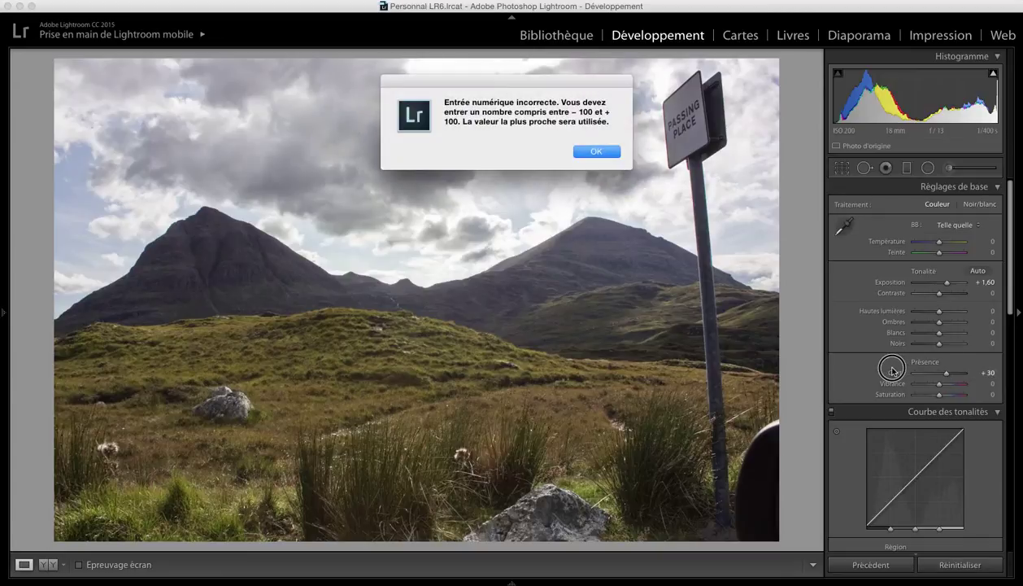
left_click(597, 151)
left_click_drag(945, 374, 980, 375)
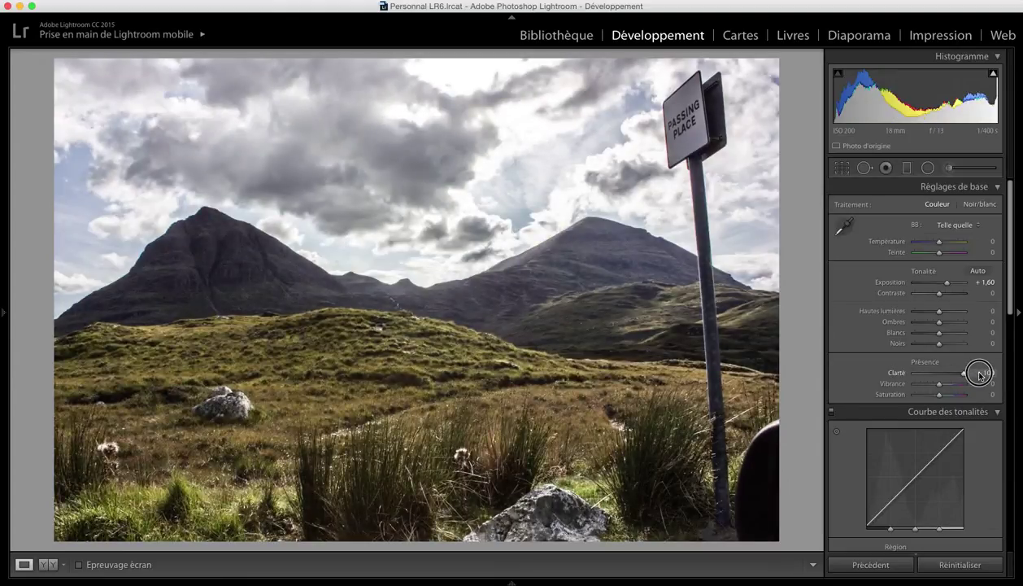
Set both Clarté and Vibrance to +30 for the whole mountain photo
left_click(988, 375)
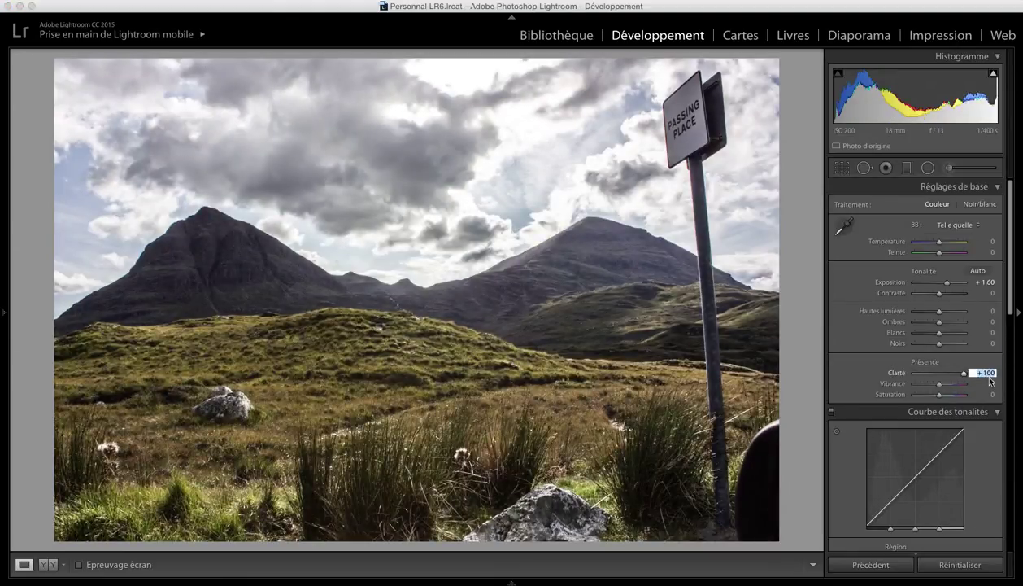
type("30")
key("Return")
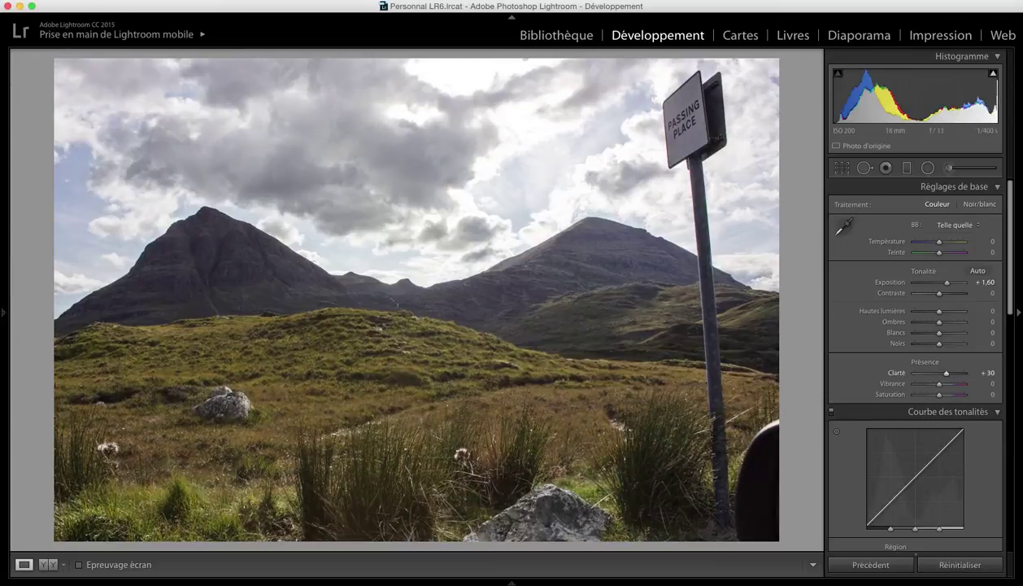
left_click(991, 383)
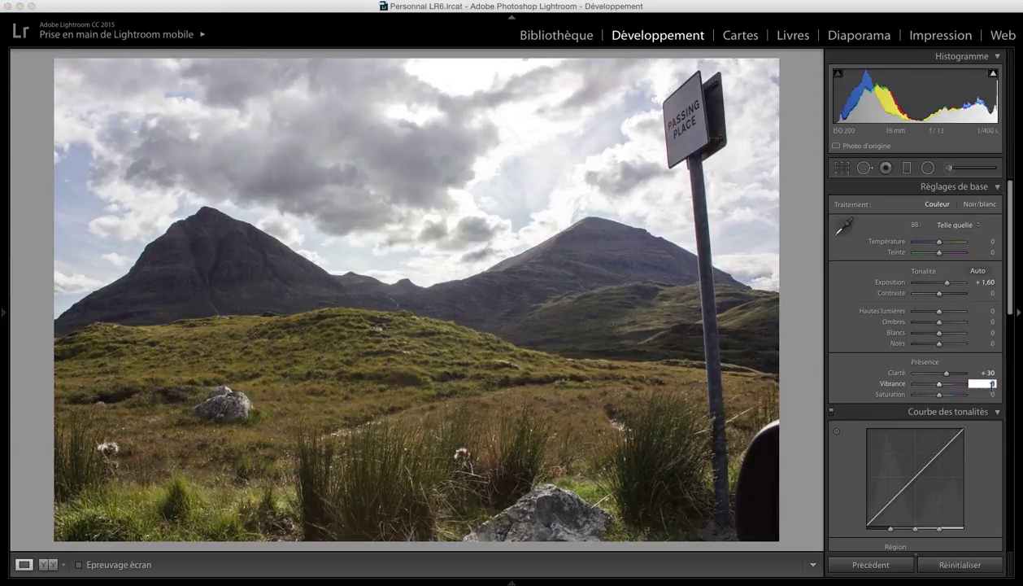
type("30")
key("Return")
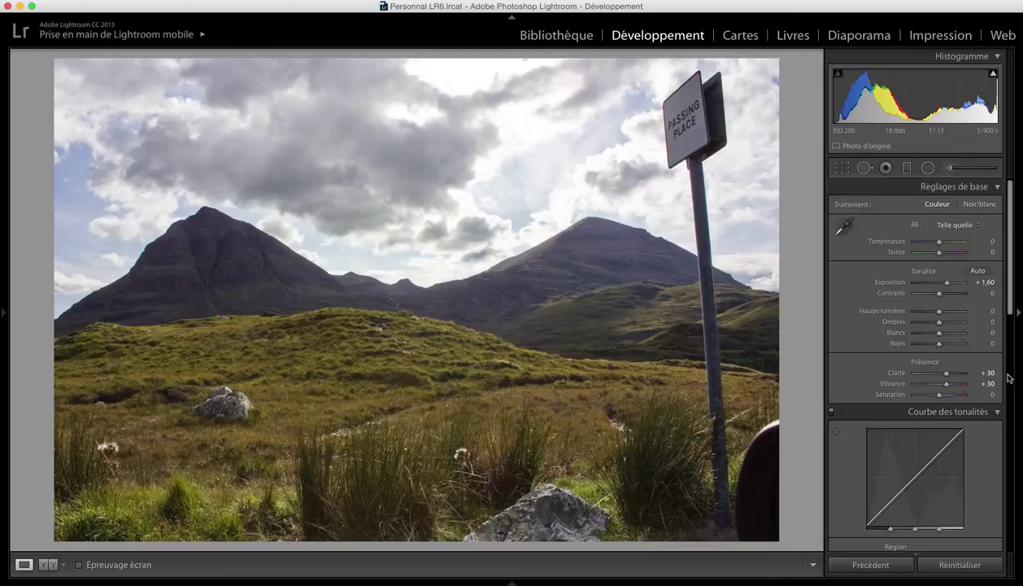
Draw a horizontal graduated filter covering the sky down to the grassy hill, and set its Exposition to −0,78
left_click(908, 169)
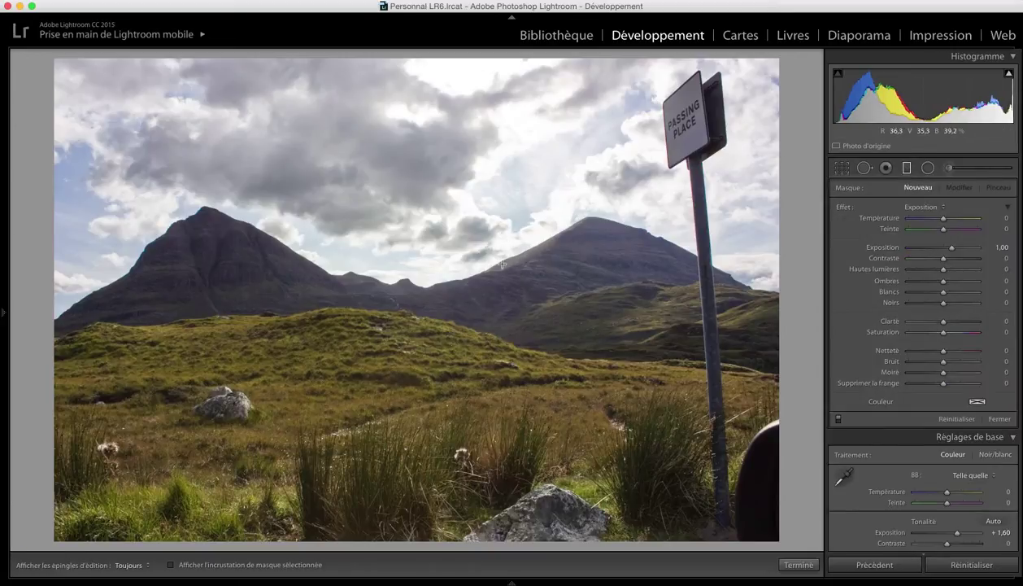
left_click_drag(423, 269, 443, 386)
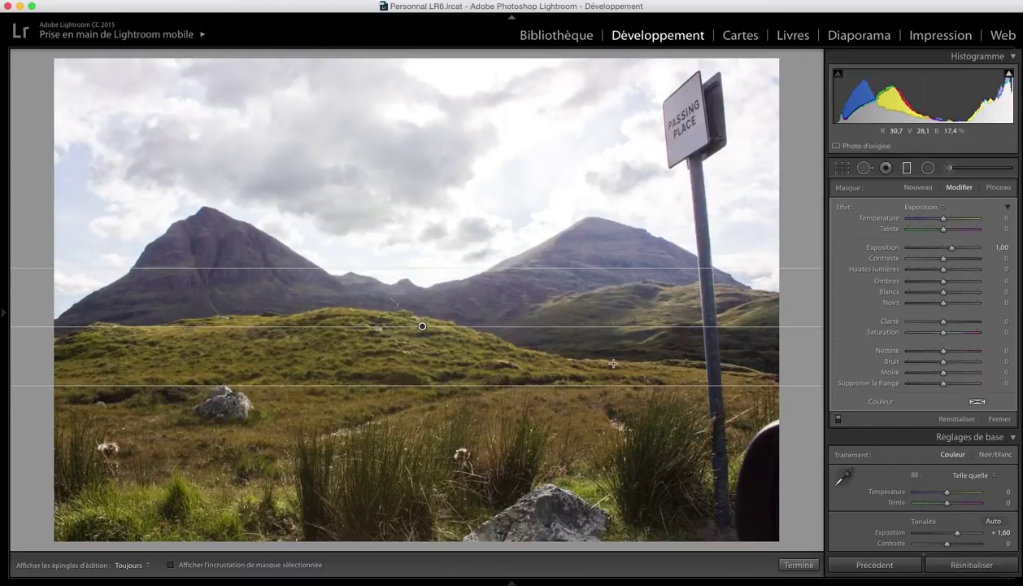
left_click_drag(952, 247, 936, 249)
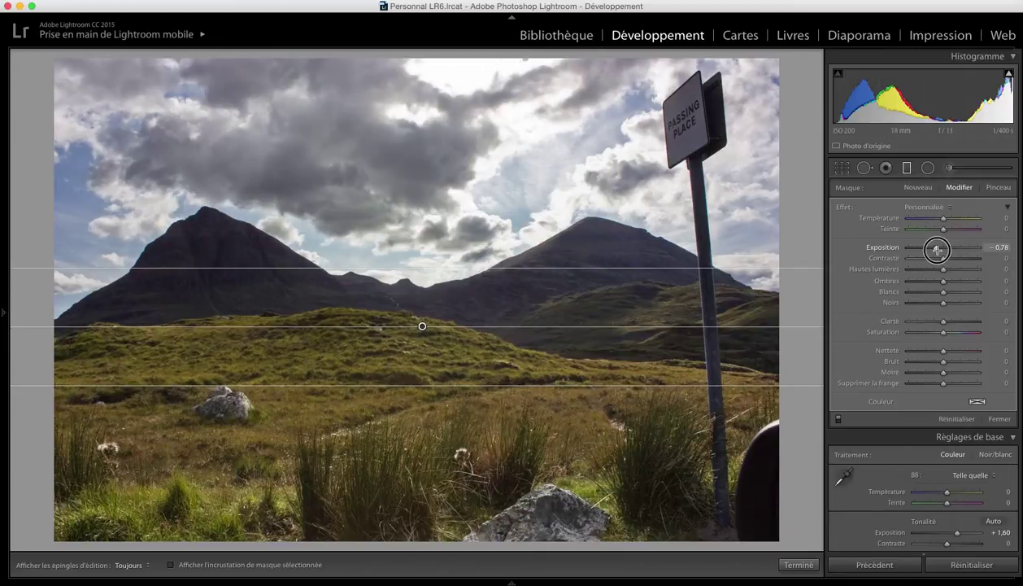
left_click_drag(936, 249, 937, 249)
Set the graduated filter's Clarté to 38 and Saturation to 20
left_click(944, 321)
left_click_drag(944, 321, 957, 321)
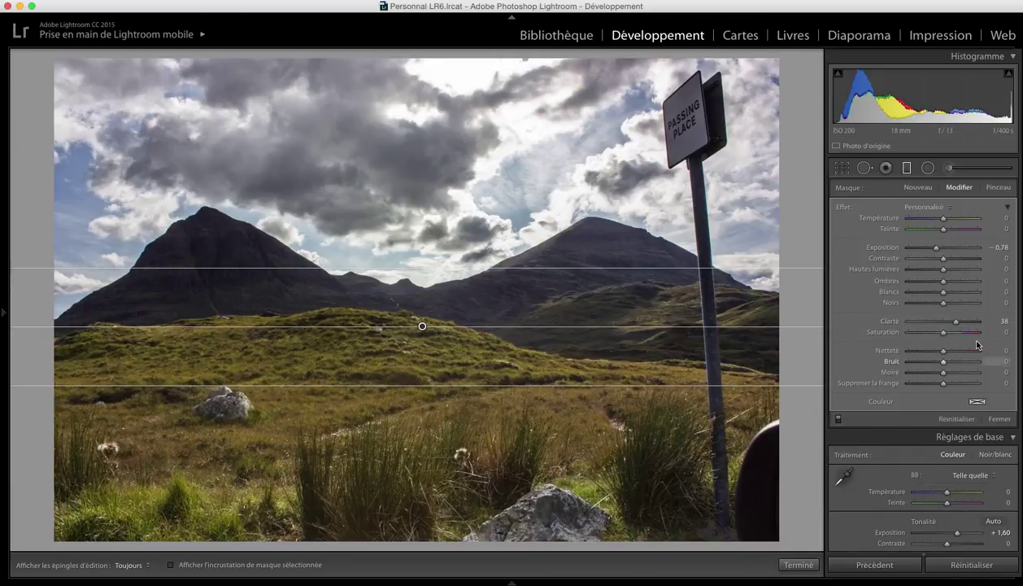
left_click(943, 334)
left_click_drag(944, 334, 950, 333)
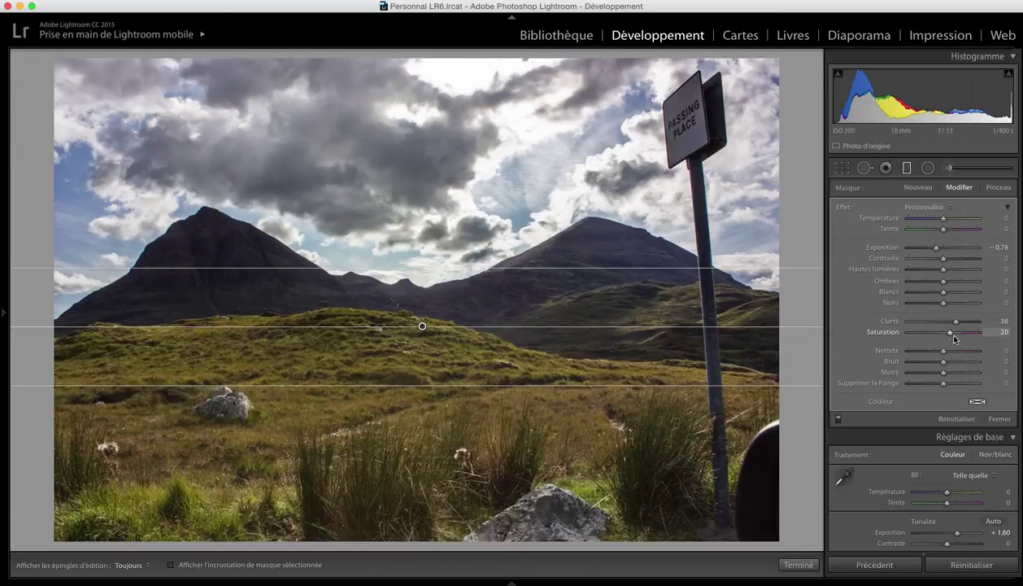
Tint the graduated filter a pale blue with hue 214 and saturation 14 %, and close the filter
left_click(977, 401)
left_click(872, 441)
left_click_drag(872, 442, 861, 447)
left_click_drag(861, 447, 861, 449)
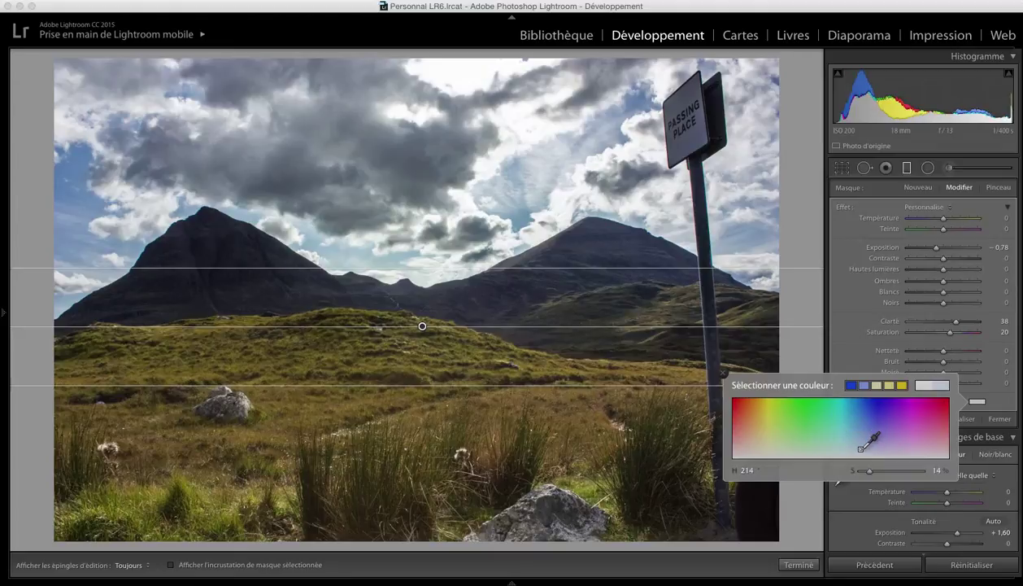
left_click(724, 375)
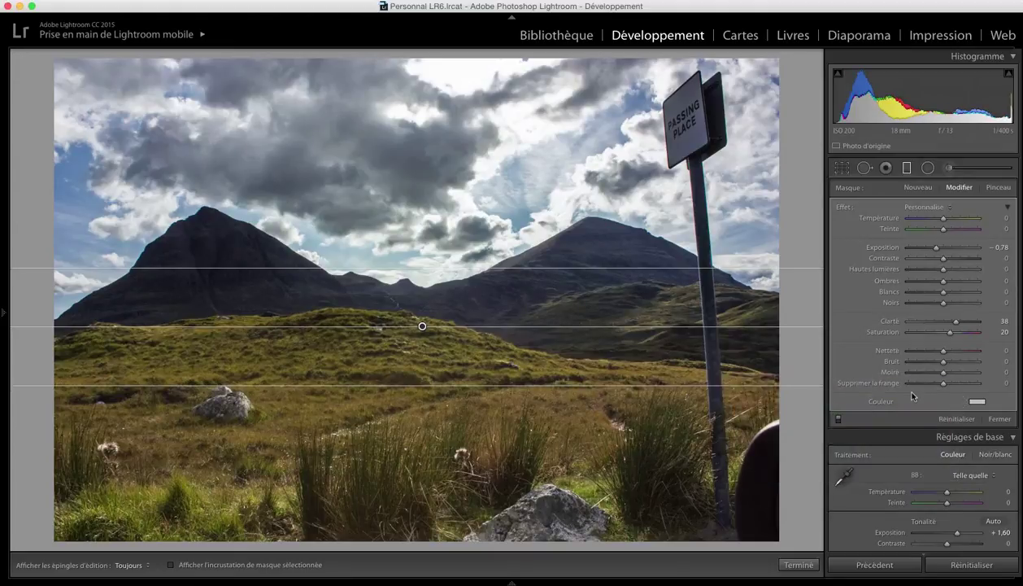
key("m")
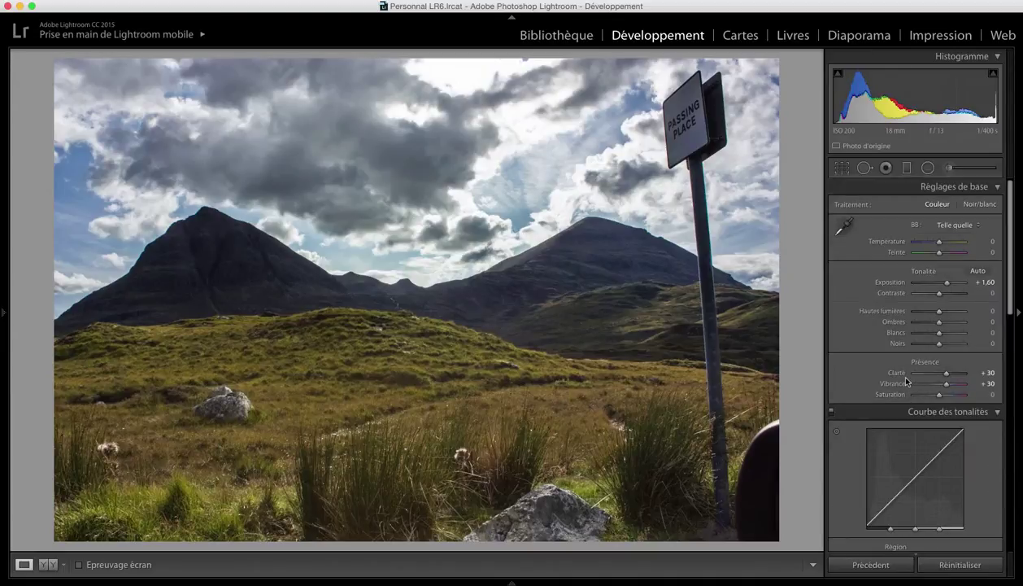
Compare the mountain photo side by side with its unedited version, and return to the single view
key("y")
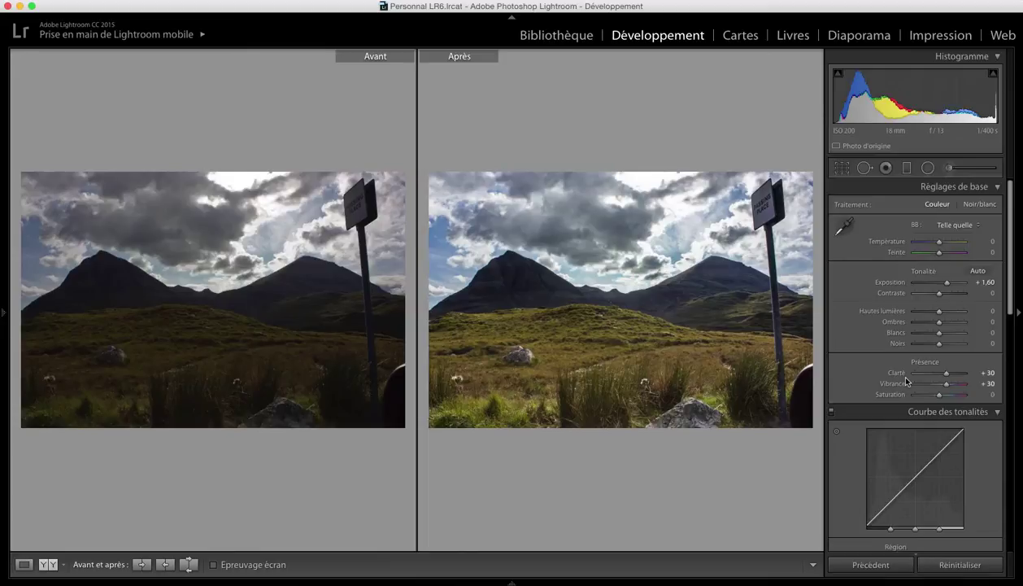
key("y")
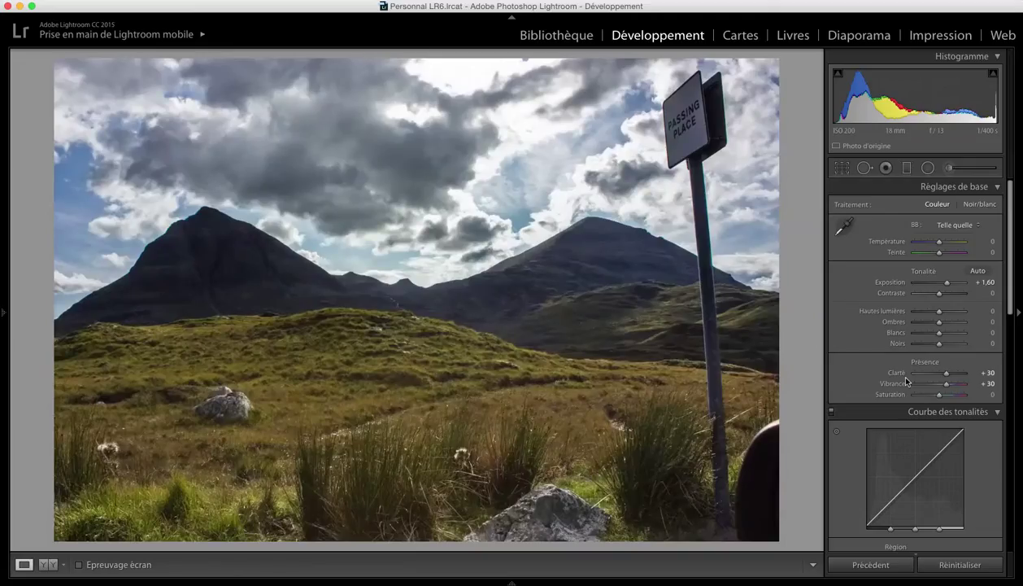
Paint the mountains and grassland with the adjustment brush at size 20, and set the mask's Exposition to 0,84
left_click(948, 169)
scroll(212, 298, "down", 8)
key("h")
mouse_move(191, 271)
left_mouse_down()
mouse_move(153, 291)
mouse_move(201, 256)
mouse_move(236, 269)
mouse_move(118, 299)
mouse_move(210, 275)
mouse_move(194, 245)
mouse_move(211, 255)
mouse_move(212, 282)
mouse_move(164, 293)
left_mouse_up()
key("h")
key("bracketright")
key("h")
mouse_move(183, 379)
left_mouse_down()
mouse_move(453, 372)
mouse_move(342, 325)
mouse_move(195, 415)
mouse_move(171, 391)
mouse_move(501, 348)
mouse_move(638, 292)
mouse_move(574, 297)
mouse_move(518, 318)
mouse_move(537, 285)
mouse_move(520, 256)
mouse_move(411, 293)
left_mouse_up()
key("h")
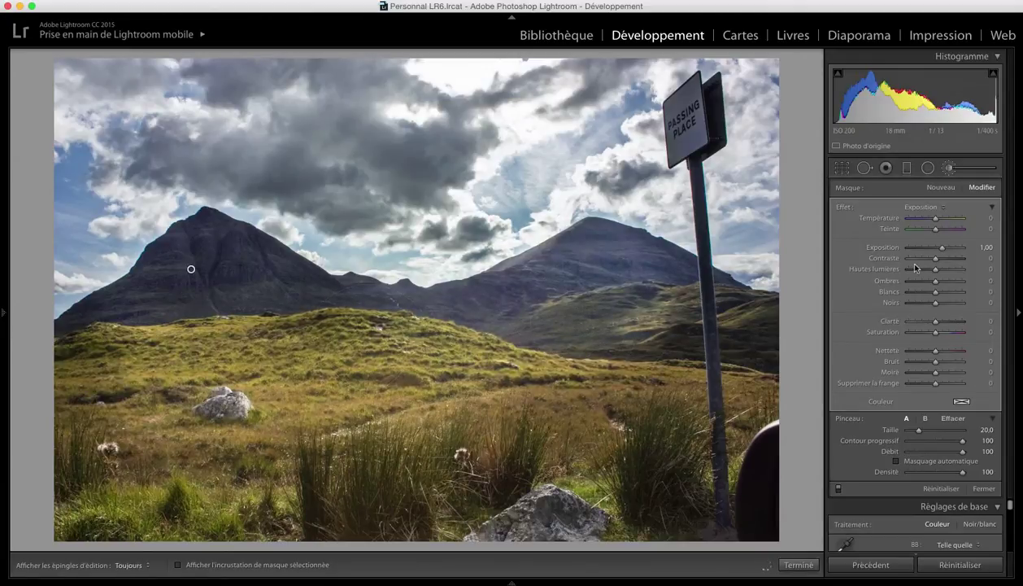
left_click_drag(942, 249, 942, 254)
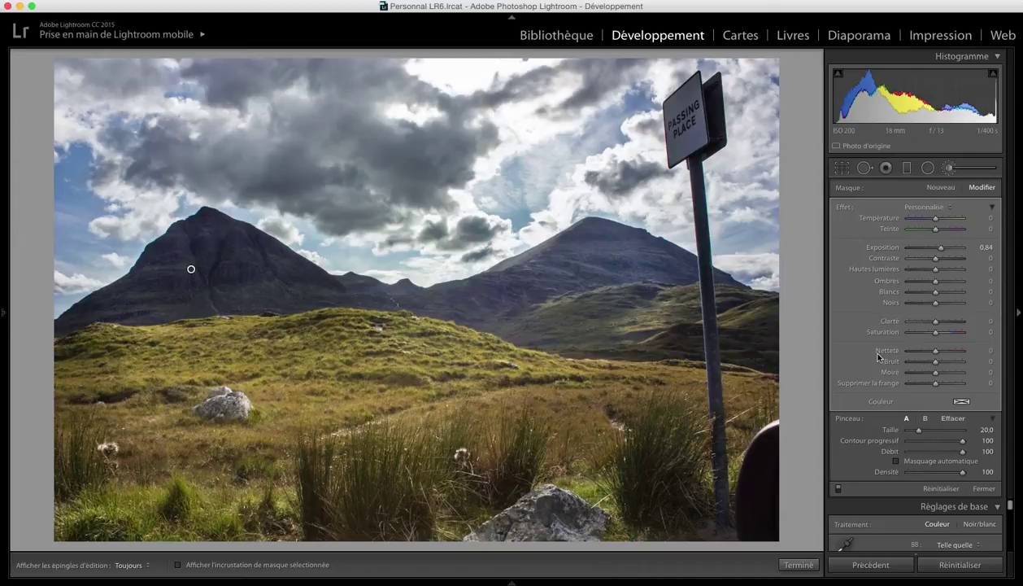
Check the brushed mountain photo against the original side by side, close the brush, and return to the single view
key("y")
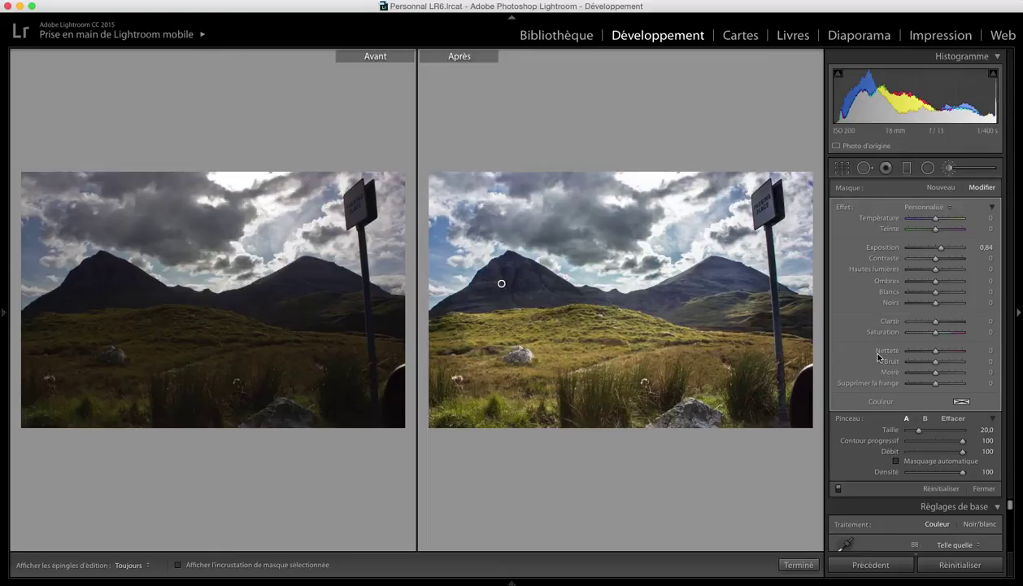
key("k")
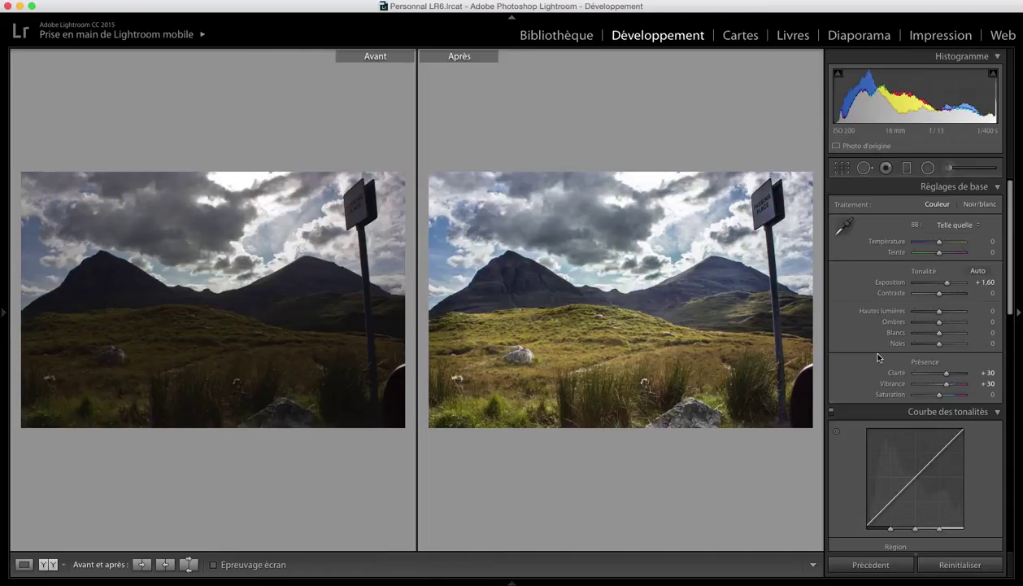
key("y")
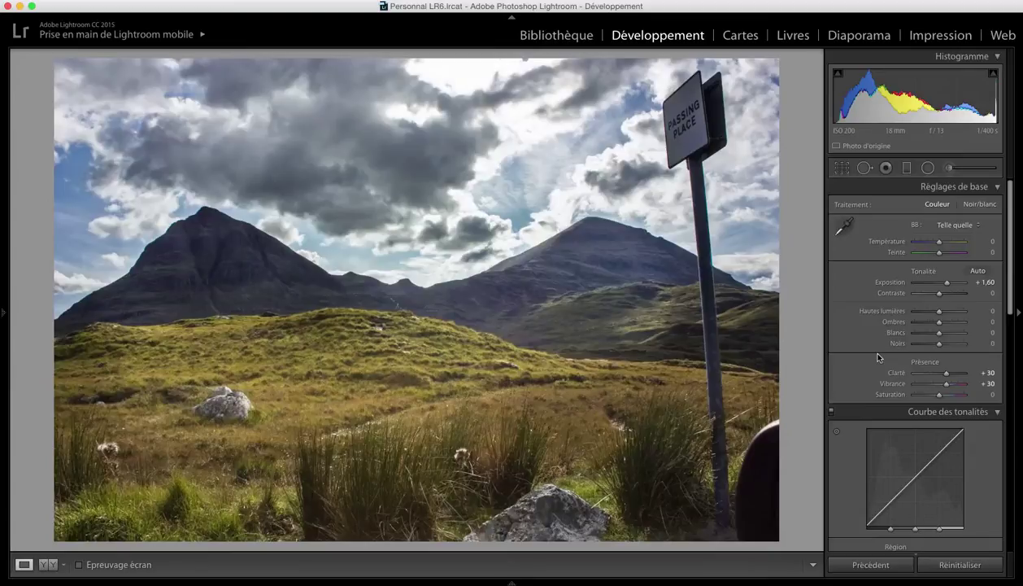
Open the photo of the mountaintop house and set its Exposition to +0,60, Clarté to +30 and Vibrance to +30
key("Right")
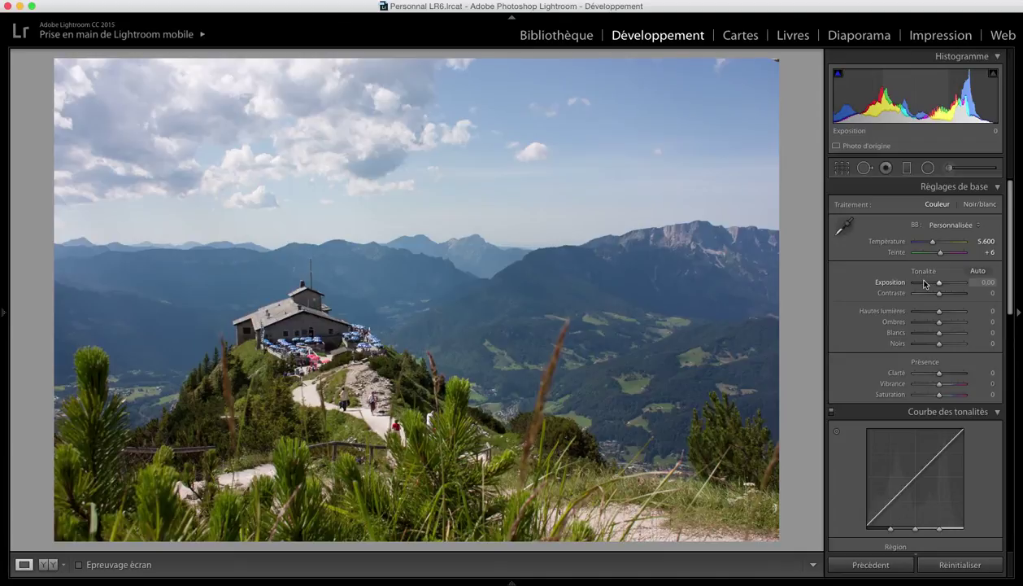
scroll(925, 283, "up", 6)
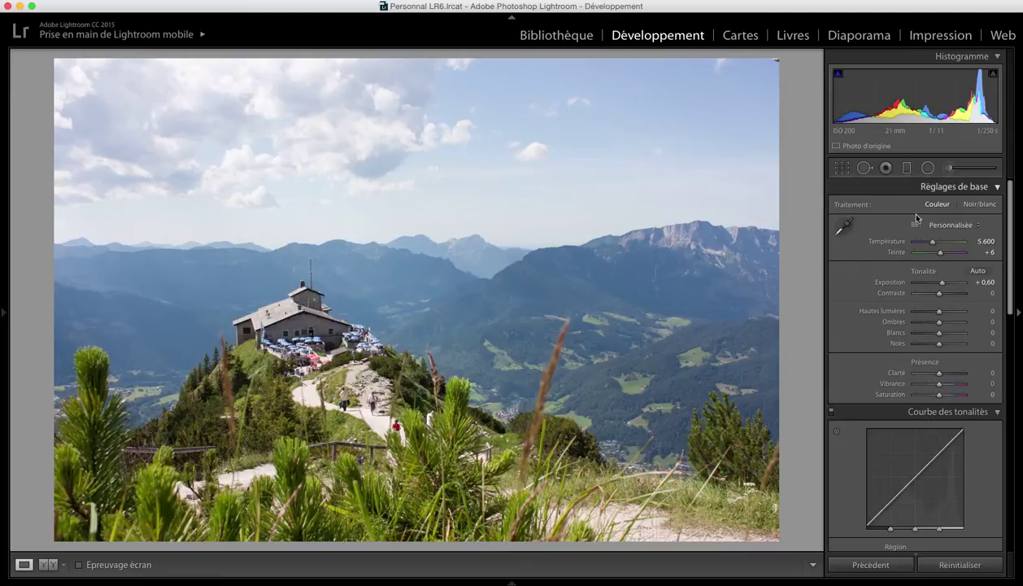
left_click(992, 373)
type("30")
key("Return")
left_click(992, 383)
type("30")
key("Return")
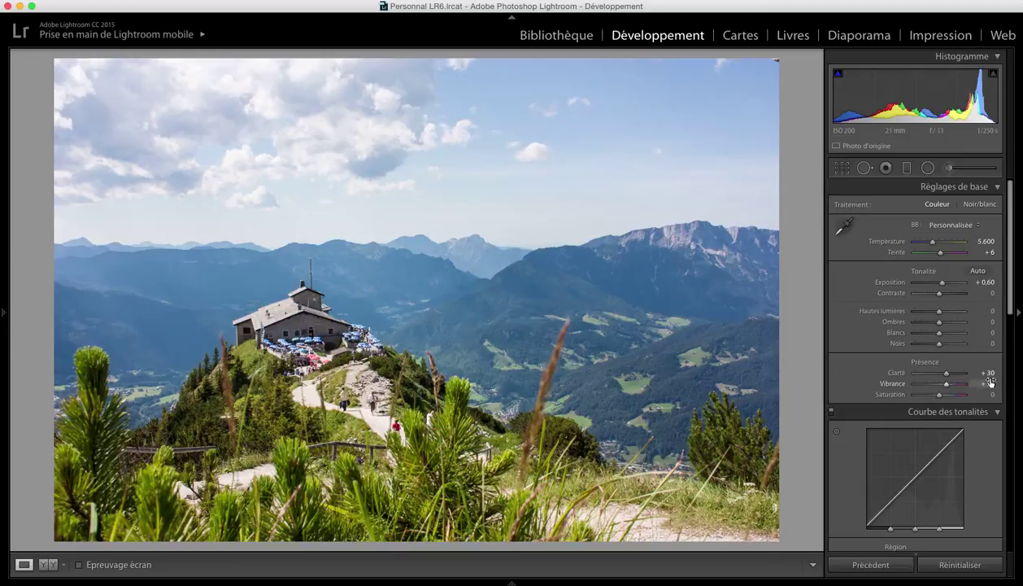
Compare the mountaintop house photo side by side with its unedited version, and return to the single view
key("y")
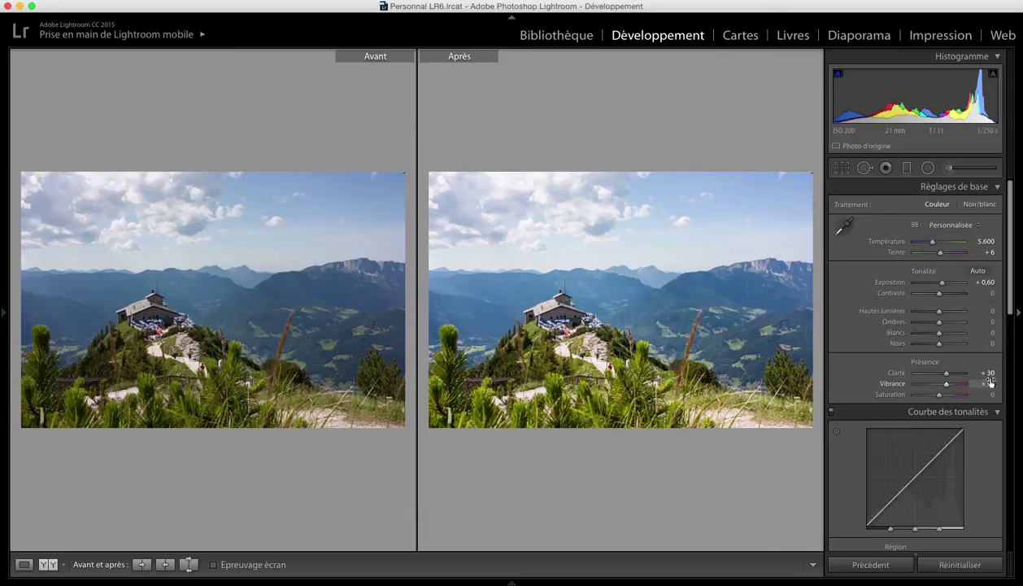
key("y")
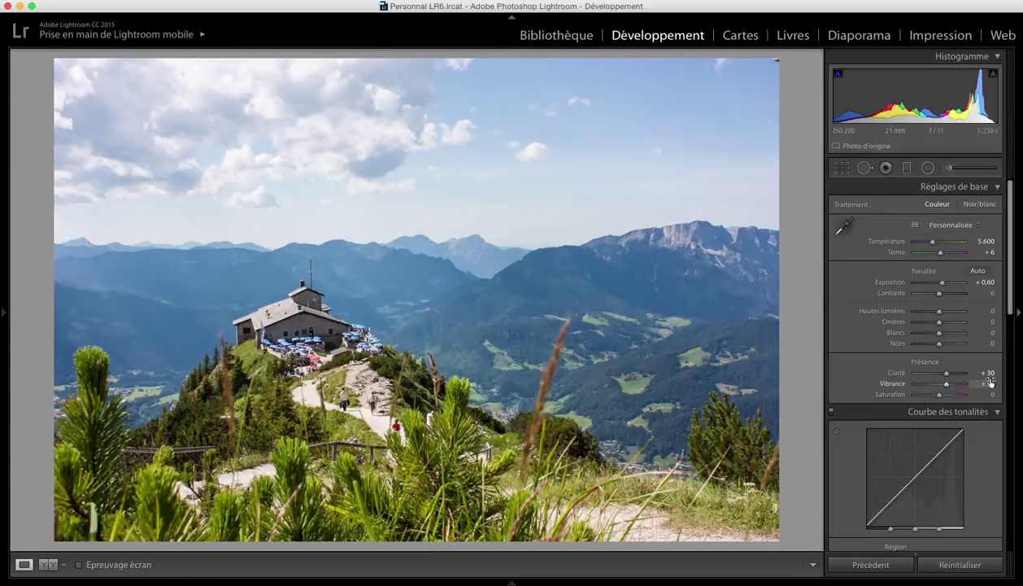
scroll(984, 379, "down", 6)
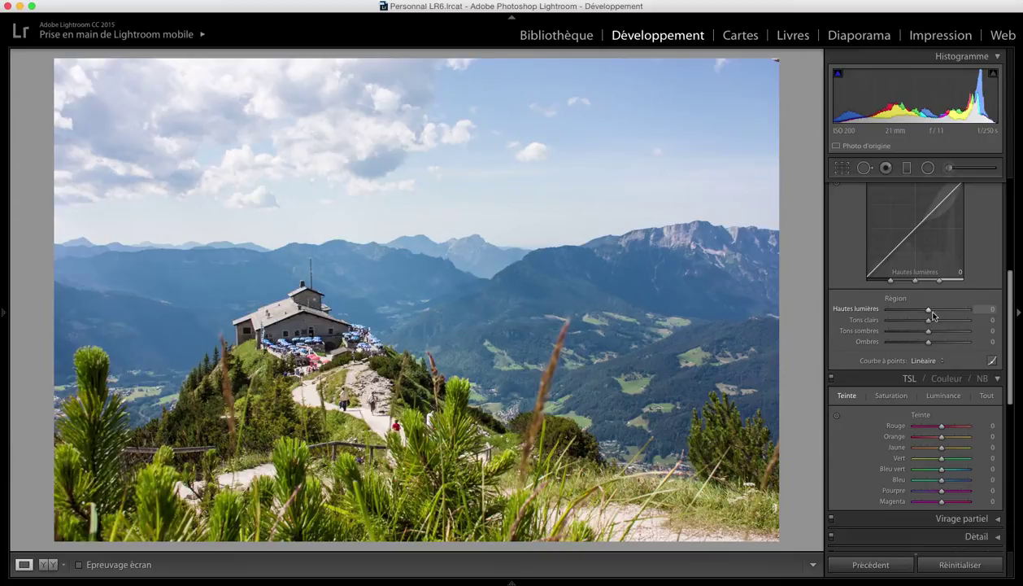
left_click_drag(929, 312, 927, 347)
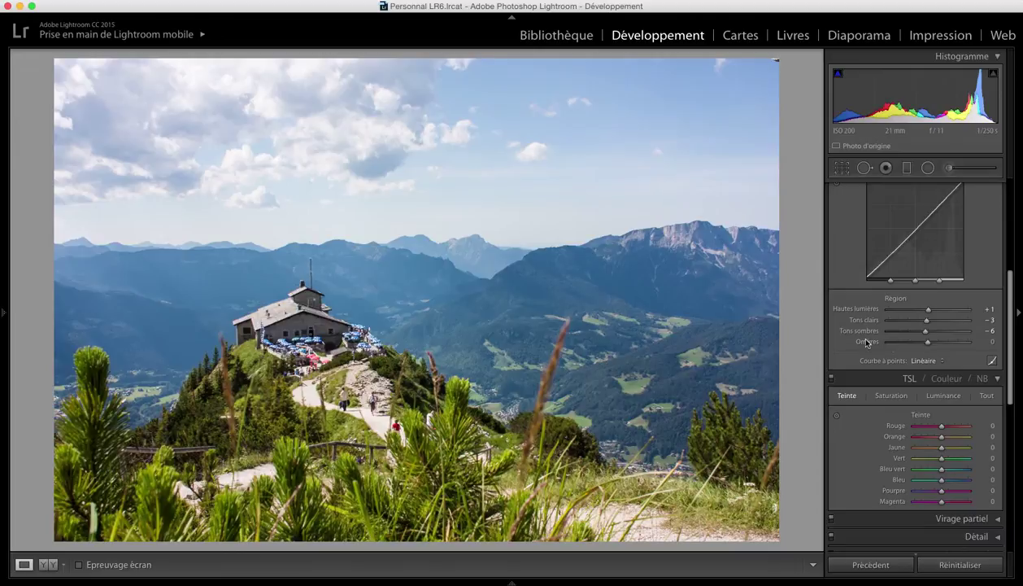
double_click(854, 330)
double_click(862, 320)
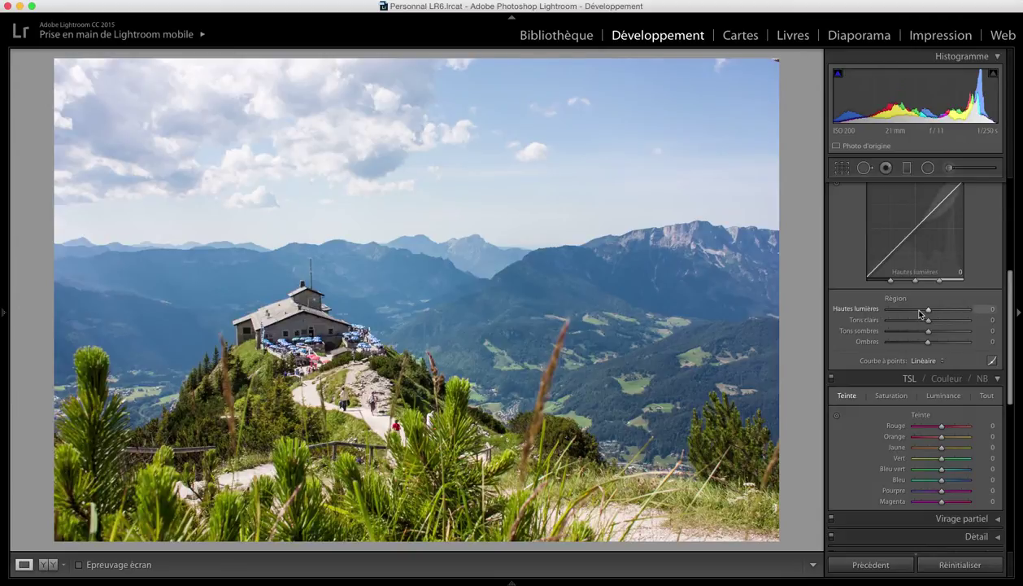
Adjust the tone curve regions to Hautes lumières +10, Tons clairs +10, Tons sombres −10 and Ombres −5
left_click_drag(920, 314, 925, 309)
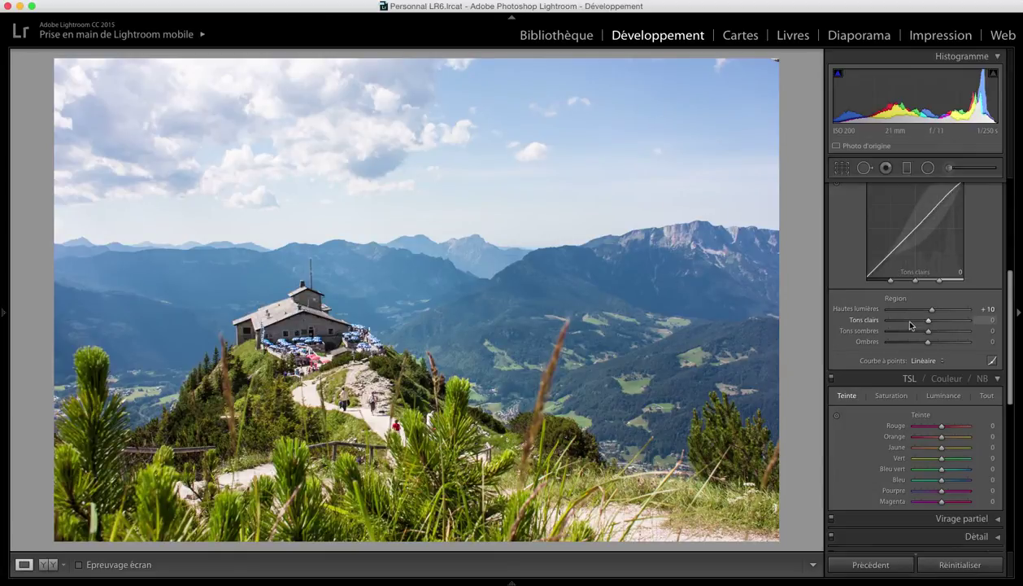
key("Up")
key("Up")
key("Up")
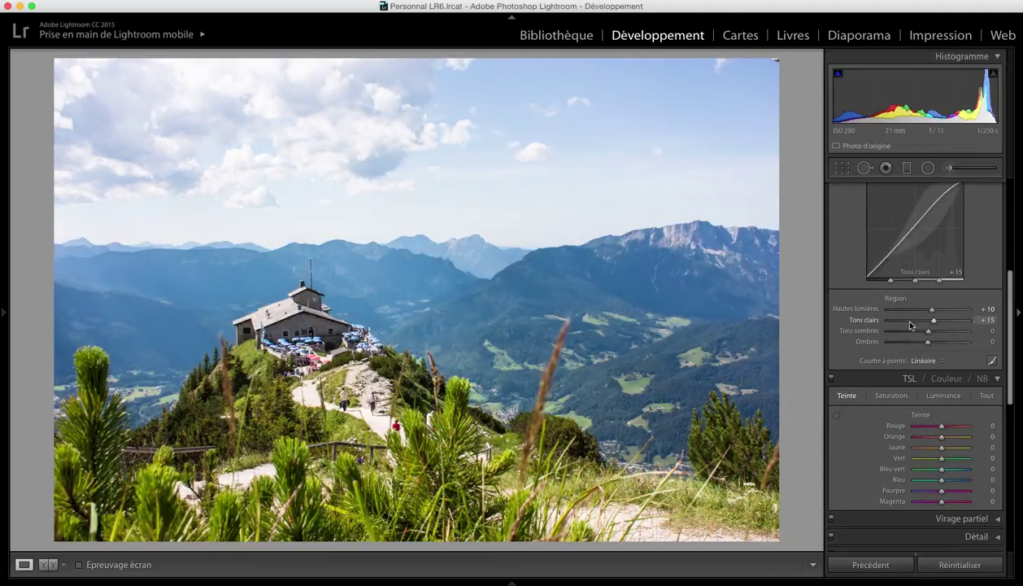
key("Down")
key("Down")
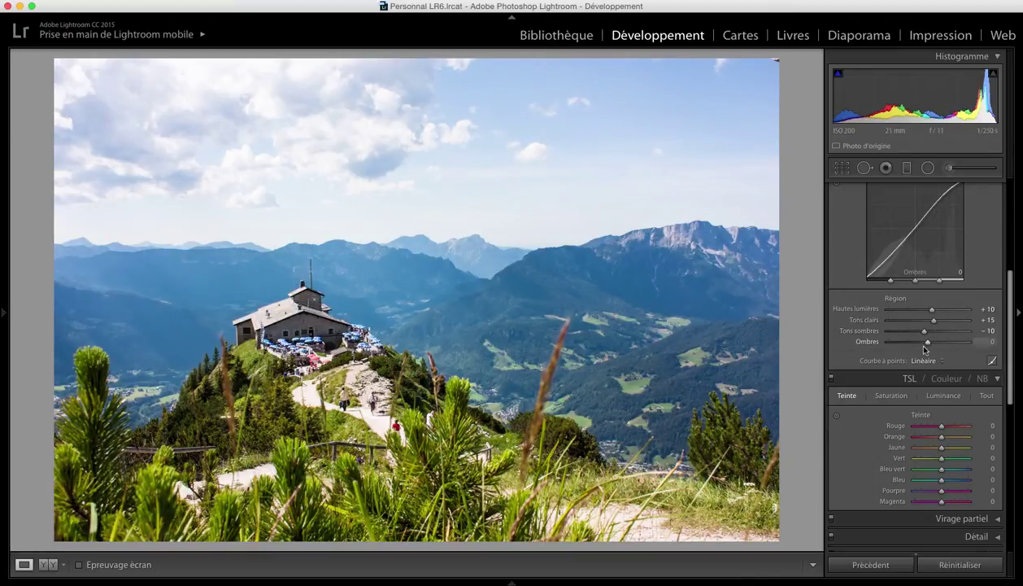
key("Down")
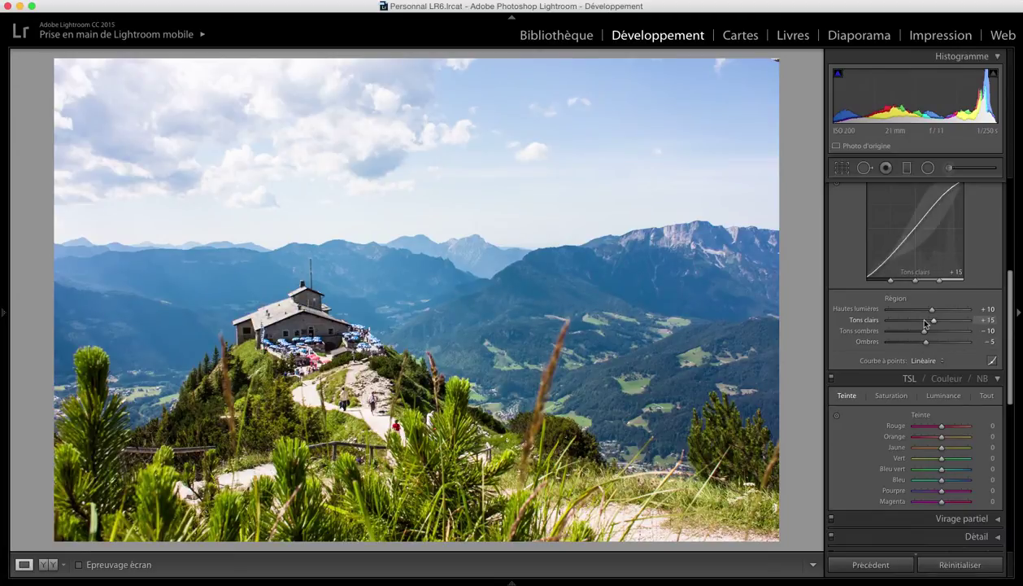
key("Down")
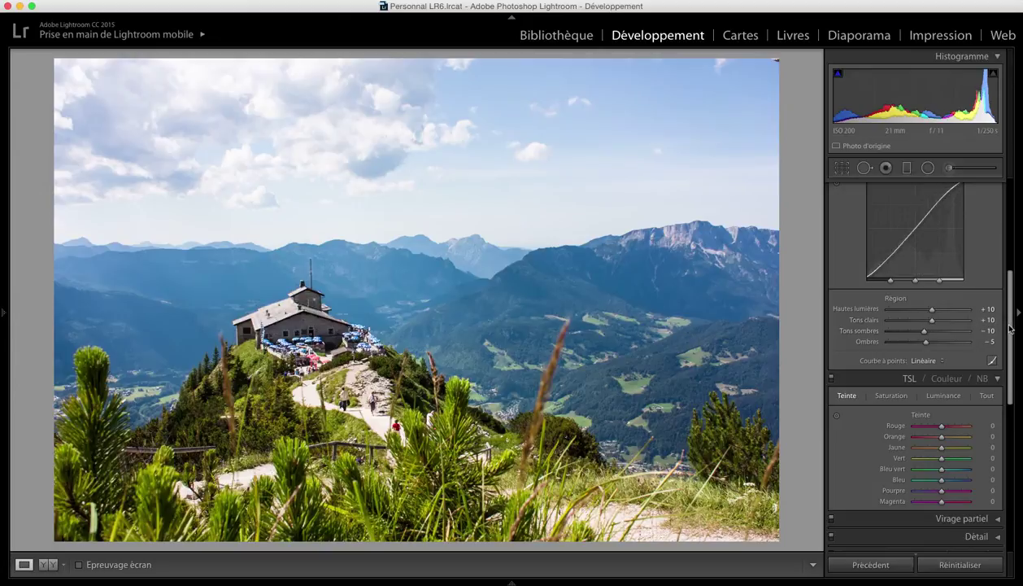
Draw a graduated filter over the sky, fading from the distant ridgeline down to just below the mountaintop house
left_click_drag(1011, 325, 1008, 213)
left_click(907, 167)
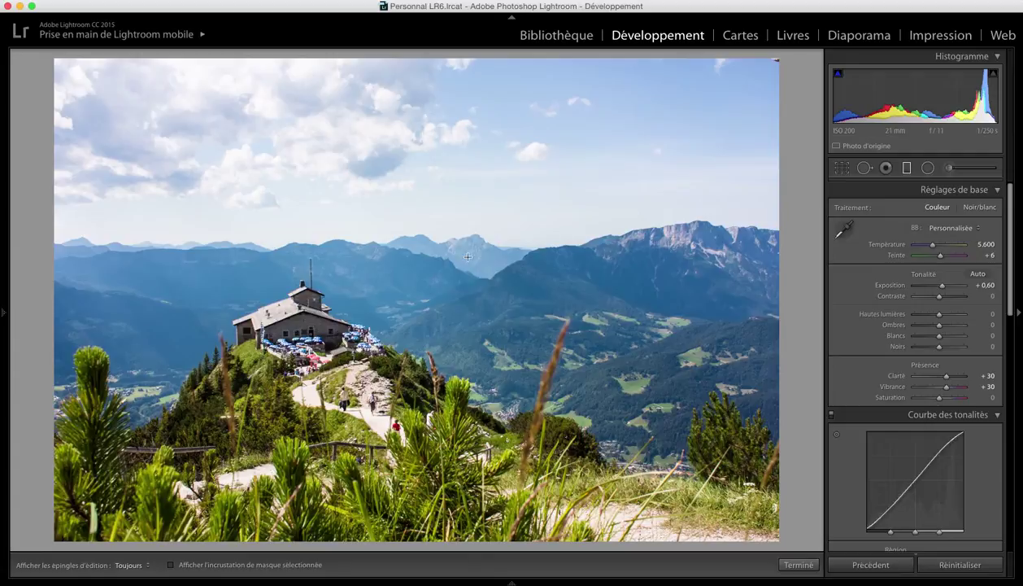
left_click_drag(472, 270, 495, 368)
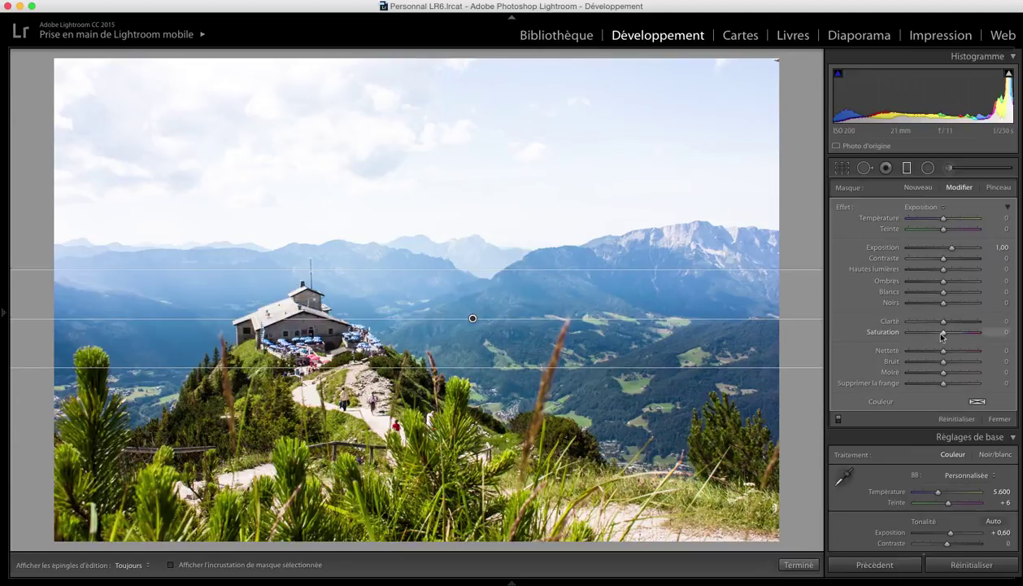
Set the graduated filter's Exposition to −0,19 and Clarté to 34, and close the filter
left_click_drag(953, 250, 943, 252)
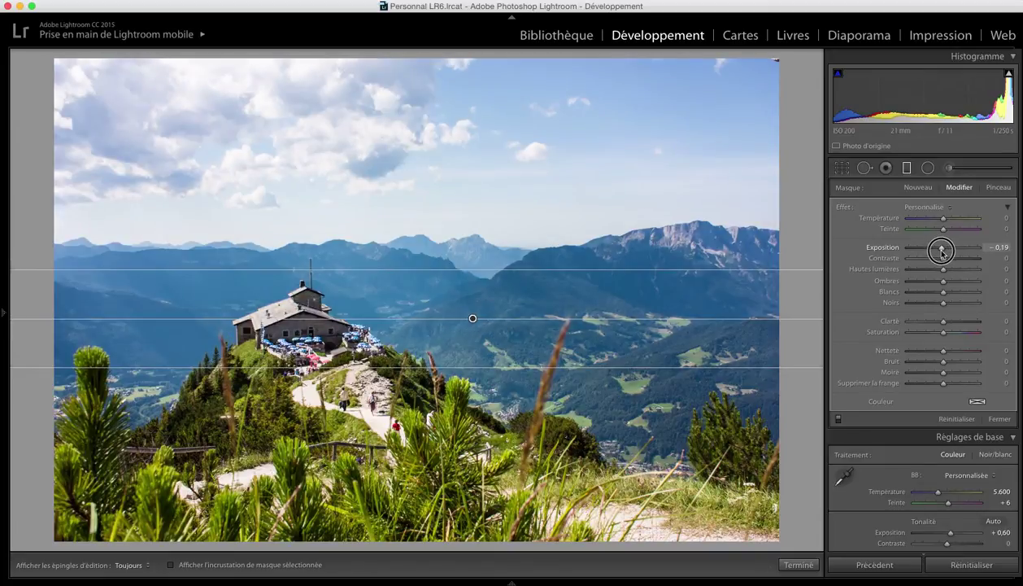
left_click(946, 323)
mouse_move(945, 323)
left_mouse_down()
mouse_move(956, 323)
mouse_move(901, 323)
mouse_move(1003, 326)
mouse_move(936, 324)
mouse_move(959, 323)
left_mouse_up()
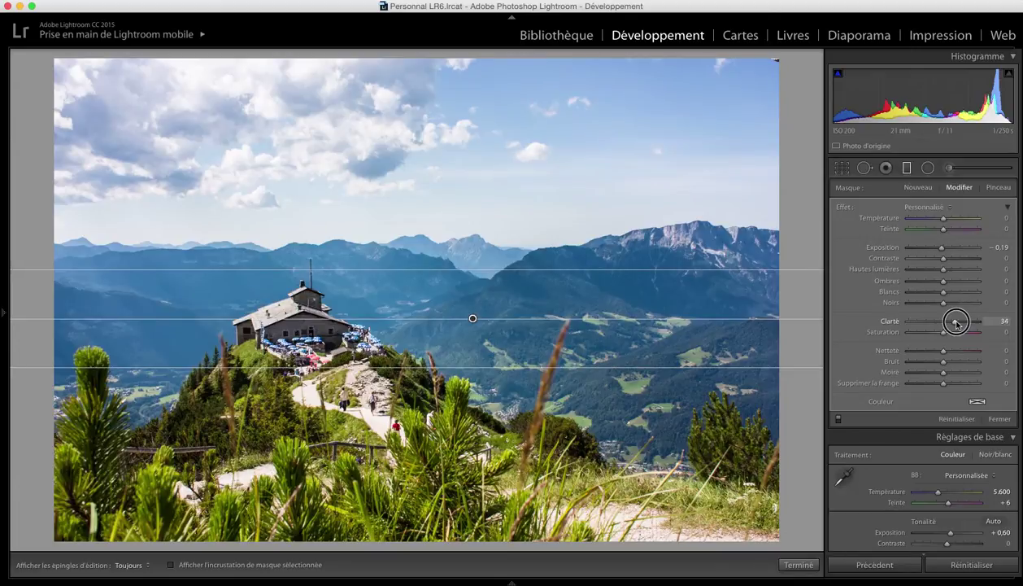
key("m")
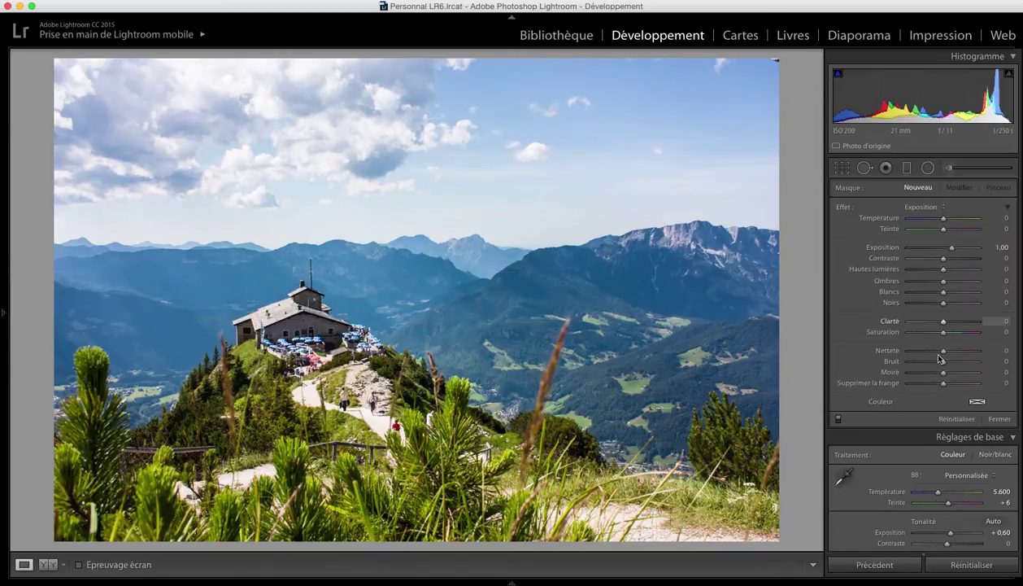
key("m")
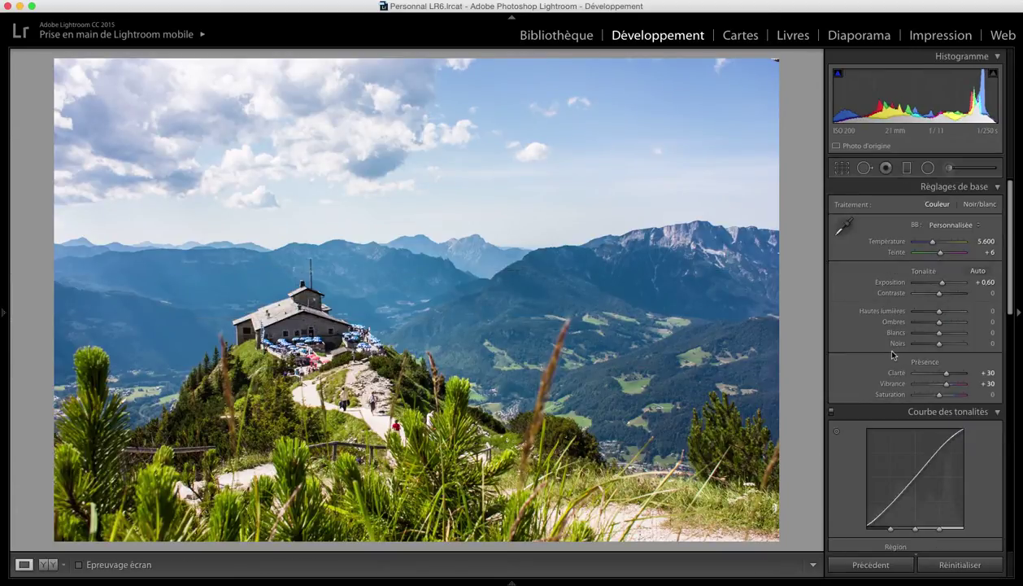
Darken the photo's edges with a post-crop vignette Gain of −10
scroll(893, 355, "down", 8)
scroll(912, 372, "down", 5)
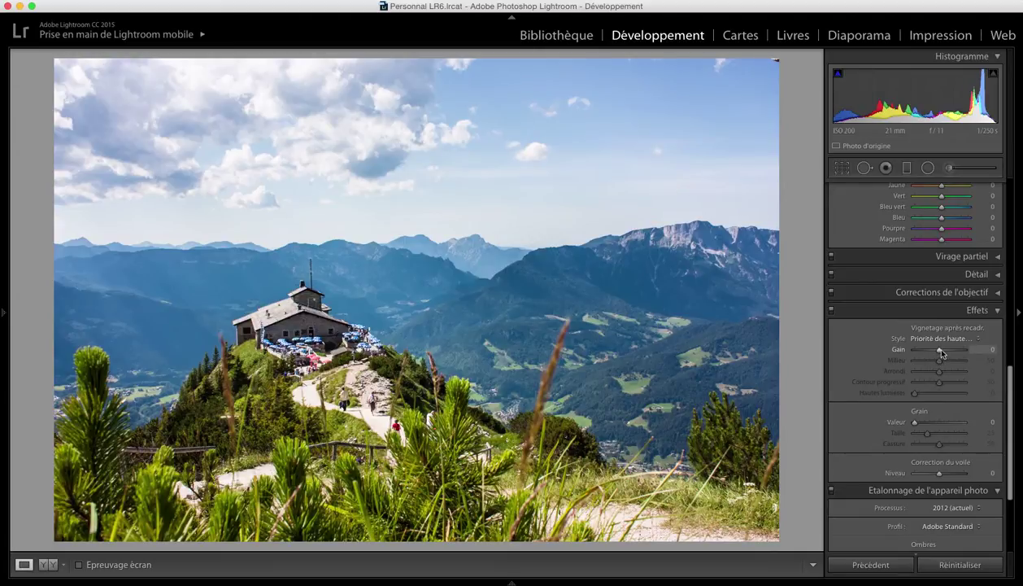
key("Down")
key("Down")
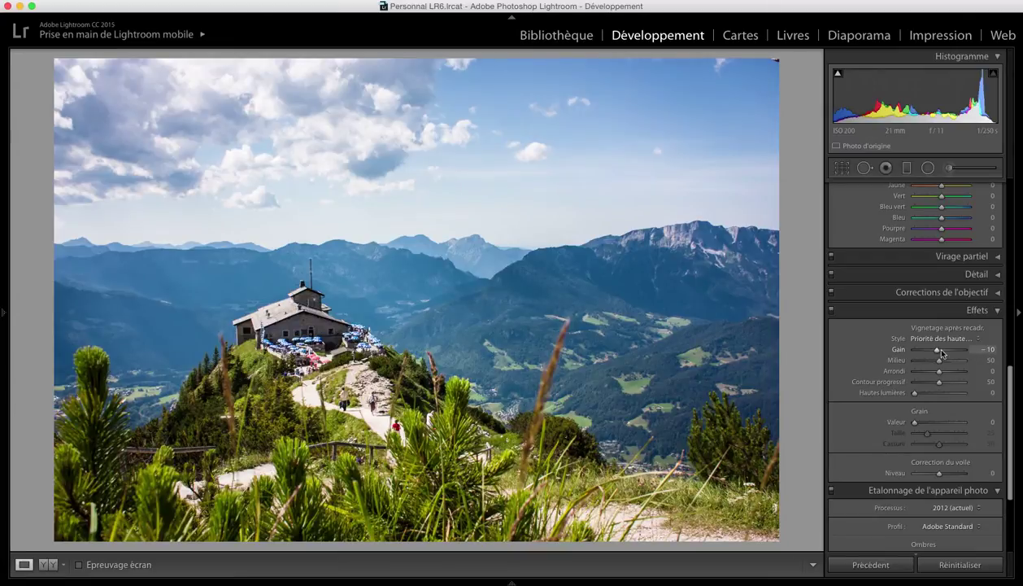
Crop the mountaintop house photo slightly from its upper-right corner at the Original aspect ratio, and apply the crop
scroll(911, 255, "up", 10)
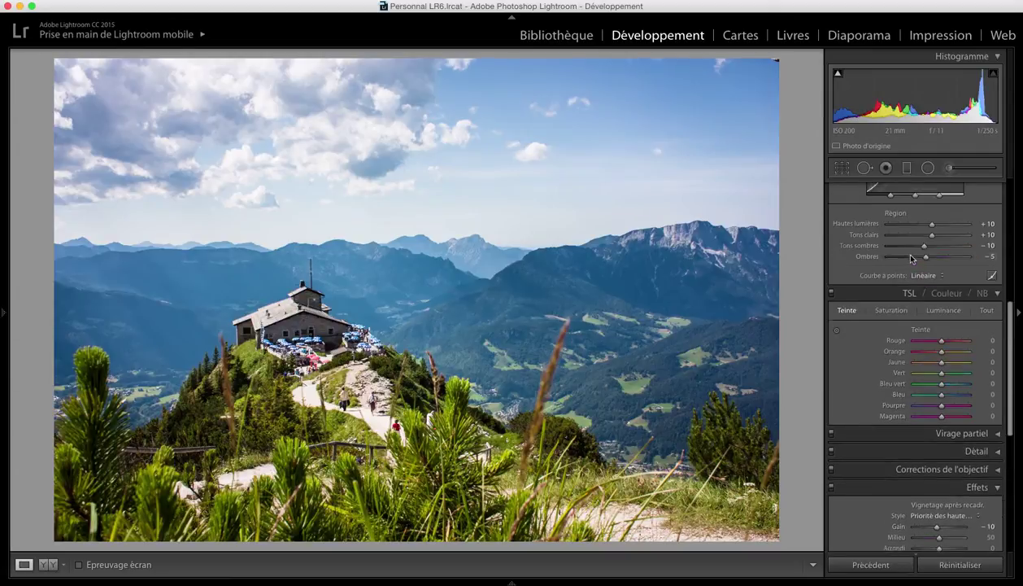
left_click(842, 169)
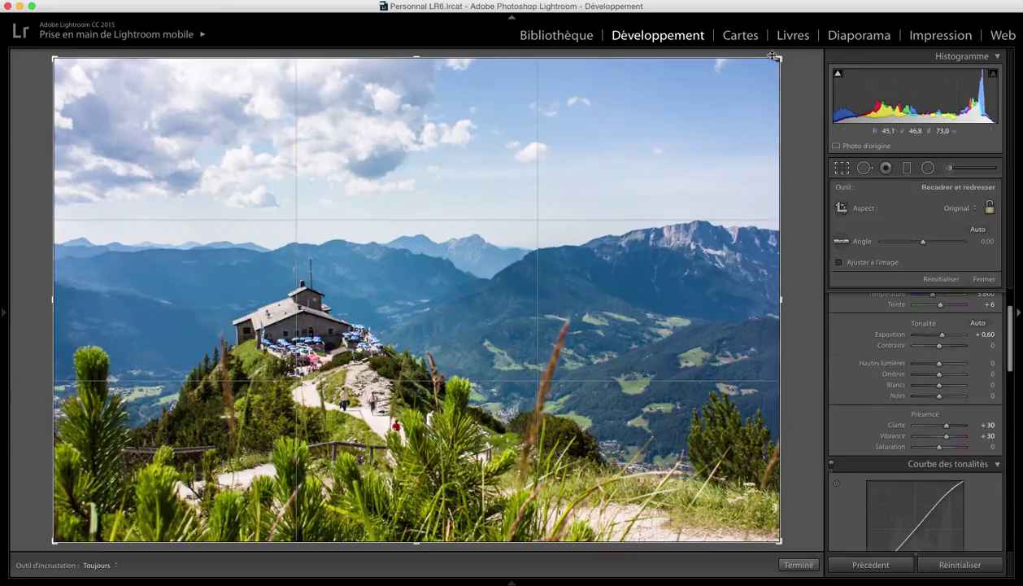
left_click_drag(779, 60, 775, 64)
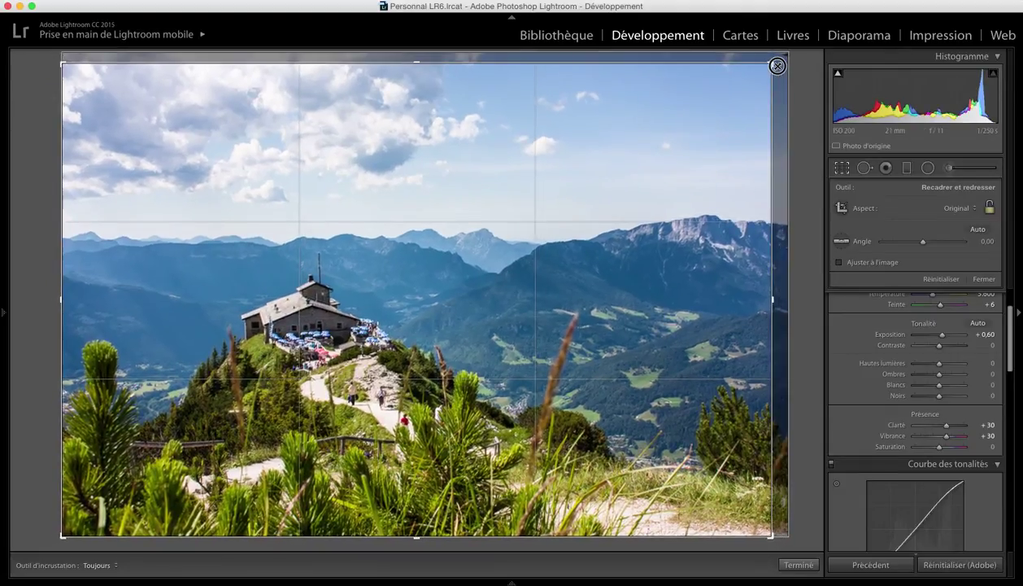
key("Return")
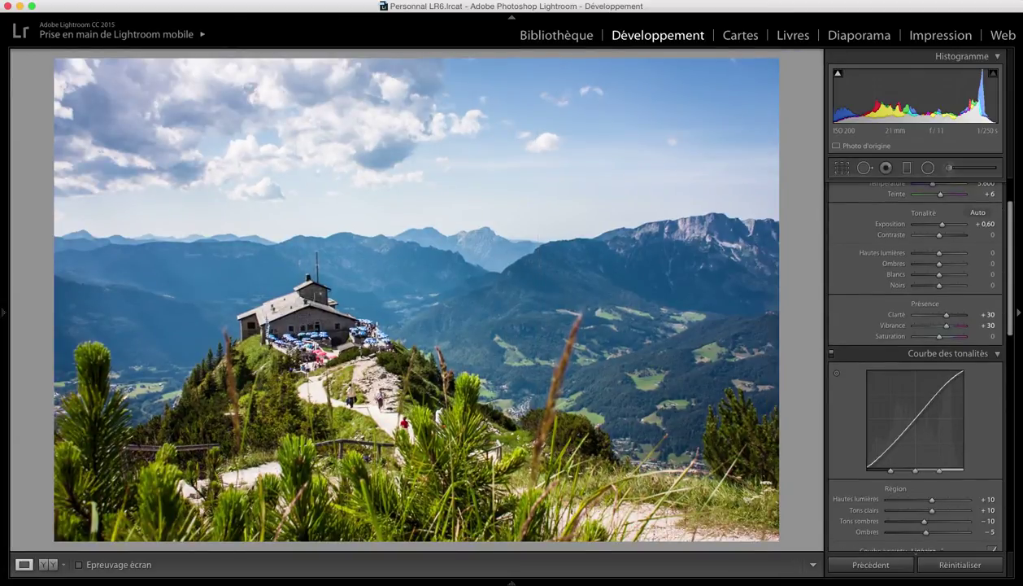
Check the cropped mountaintop house photo against the original side by side, and return to the single view
key("y")
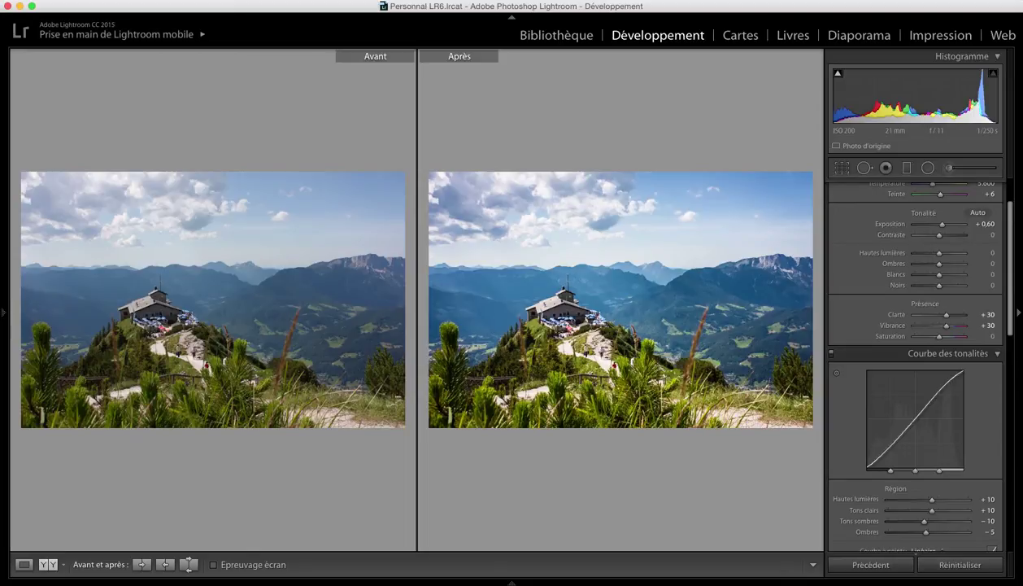
key("y")
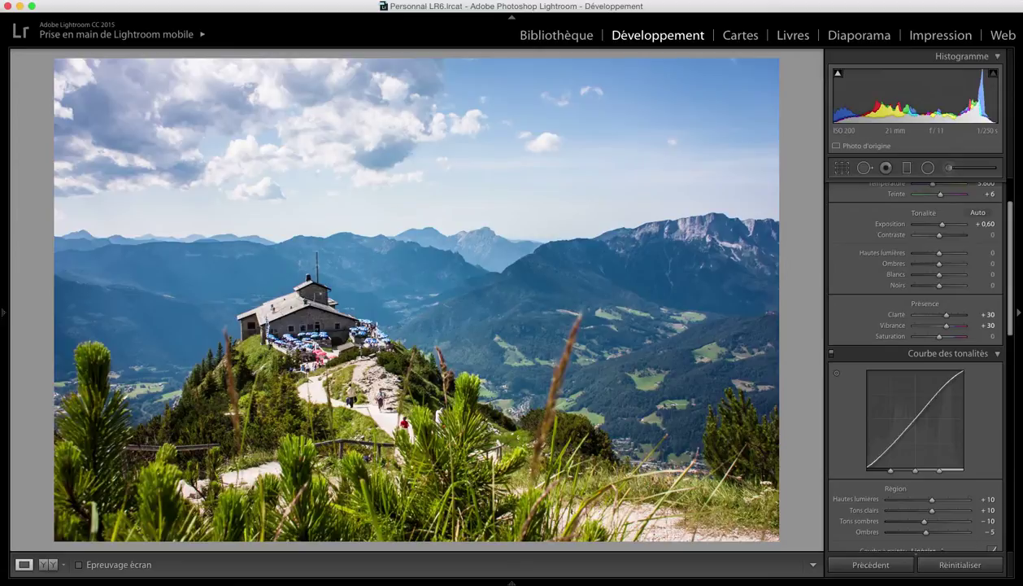
Open the photo of the sheep on the rocks and set its Exposition to +1,75
key("Right")
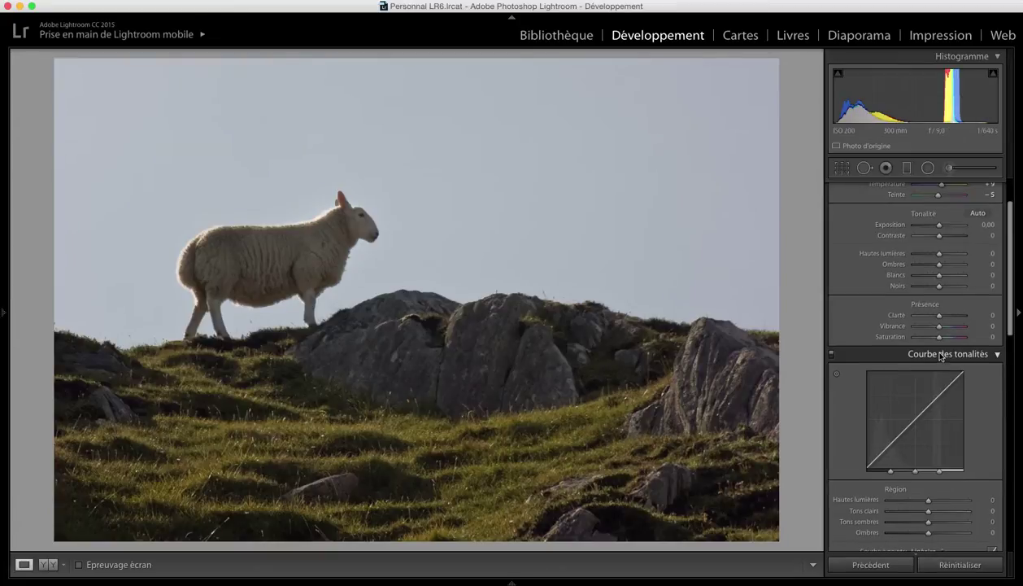
scroll(942, 358, "up", 3)
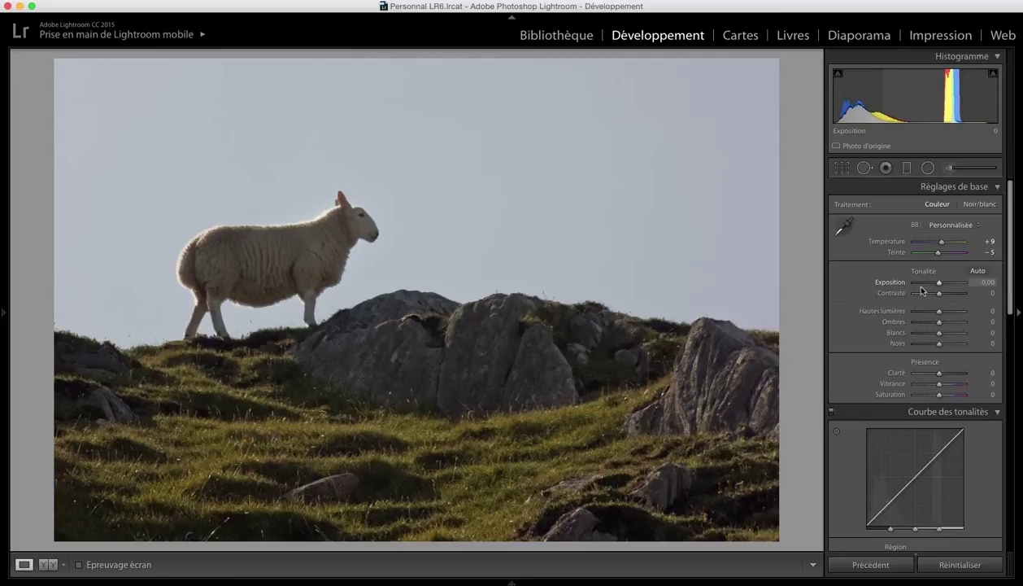
left_click_drag(939, 282, 949, 286)
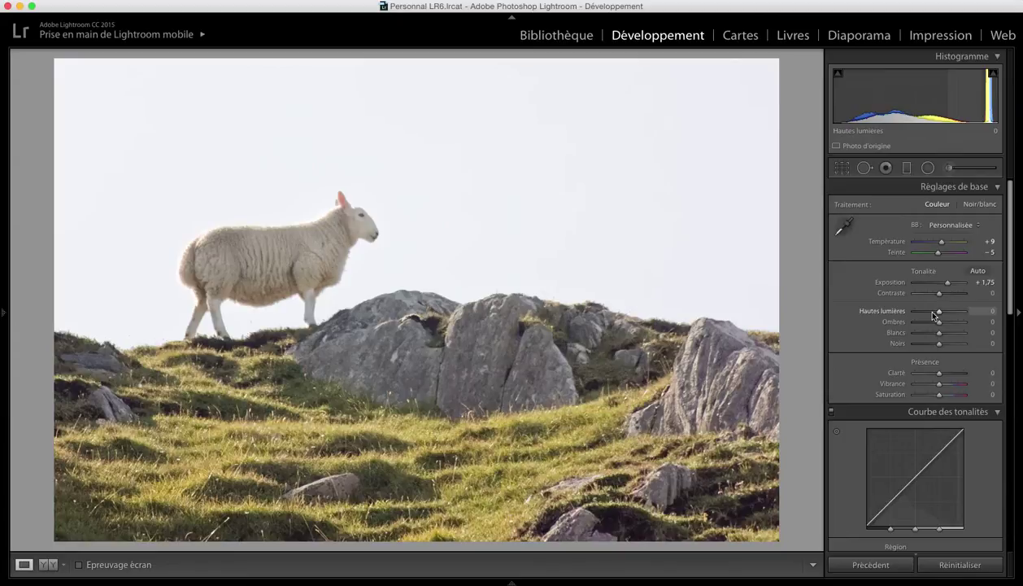
Convert the sheep photo to black and white and set its Clarté to +61
key("v")
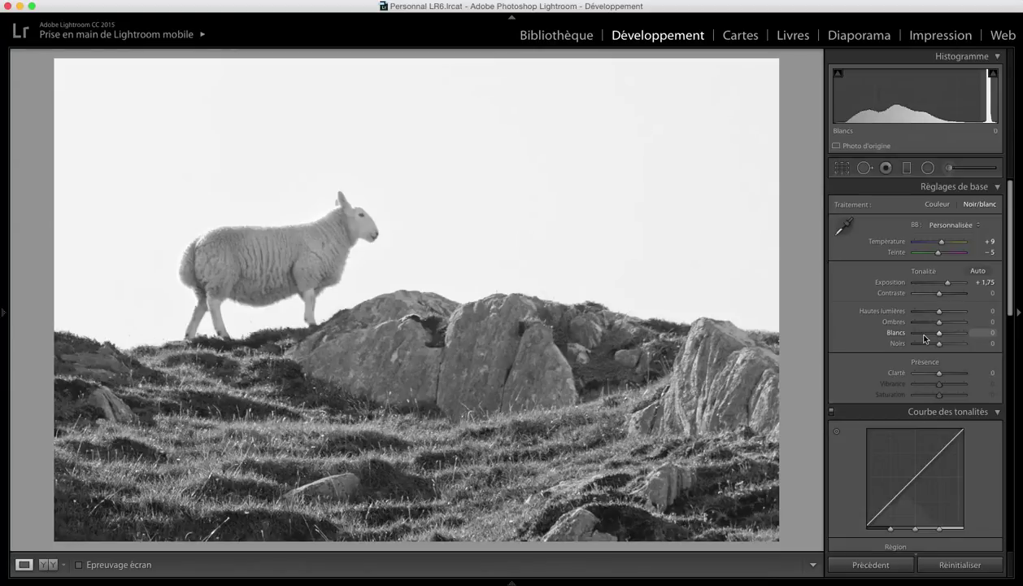
left_click_drag(939, 372, 955, 377)
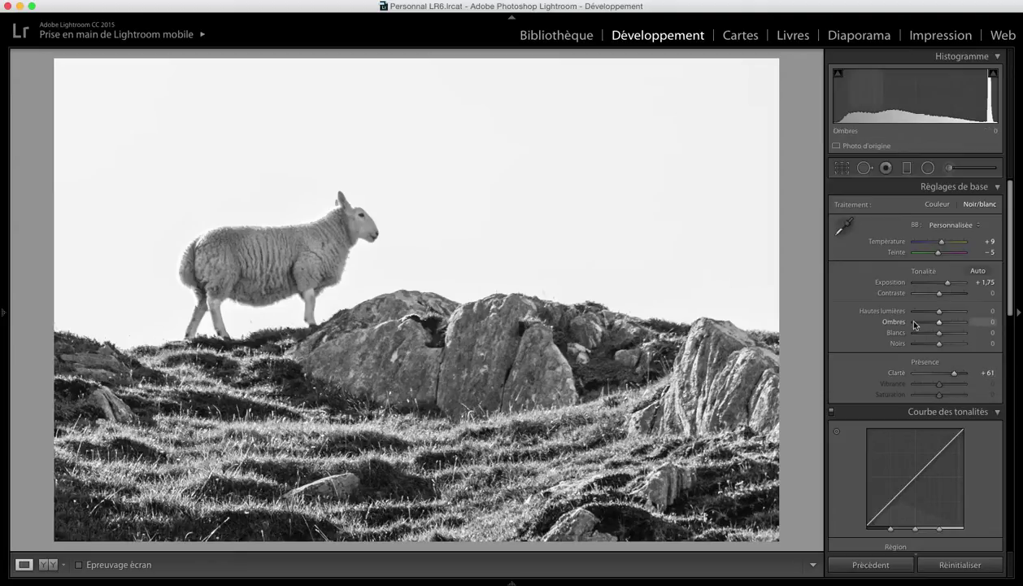
Adjust the sheep photo's tone curve to Hautes lumières +16, Tons clairs +15, Tons sombres −12 and Ombres −15
scroll(913, 327, "down", 2)
scroll(913, 327, "down", 3)
left_click_drag(928, 398, 934, 412)
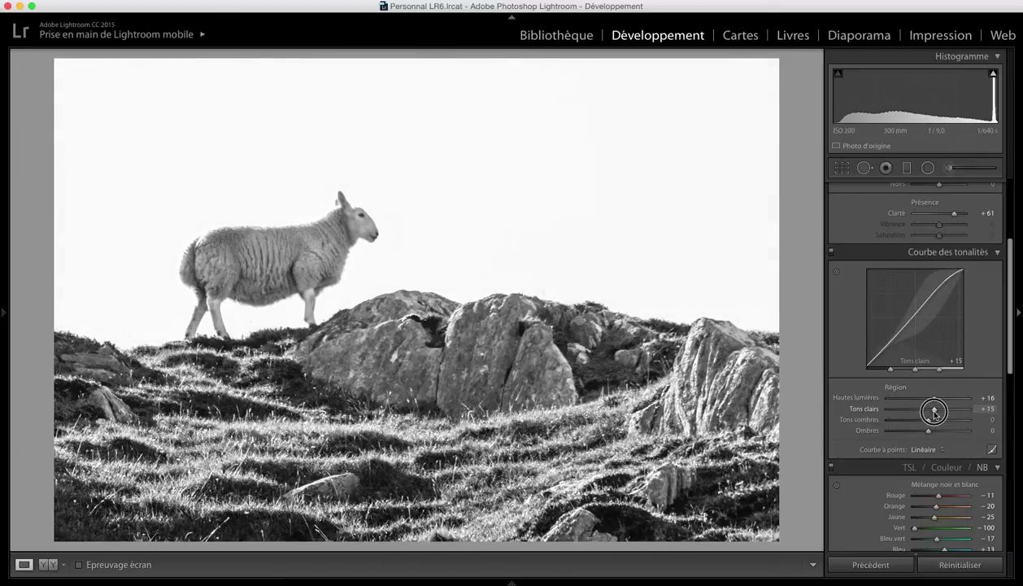
left_click(930, 423)
mouse_move(930, 423)
left_mouse_down()
mouse_move(903, 420)
mouse_move(918, 425)
left_mouse_up()
scroll(919, 424, "down", 5)
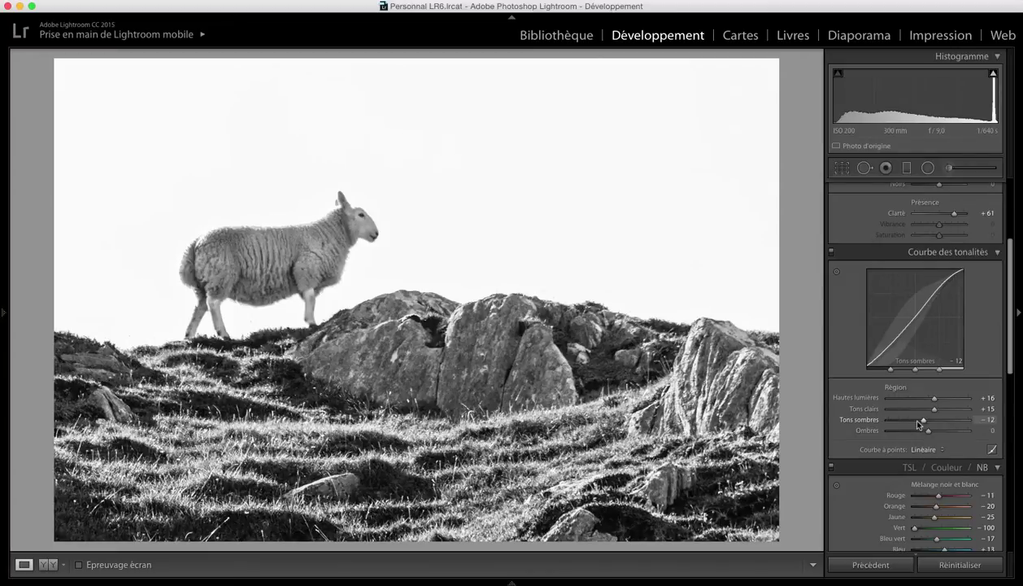
scroll(928, 436, "down", 15)
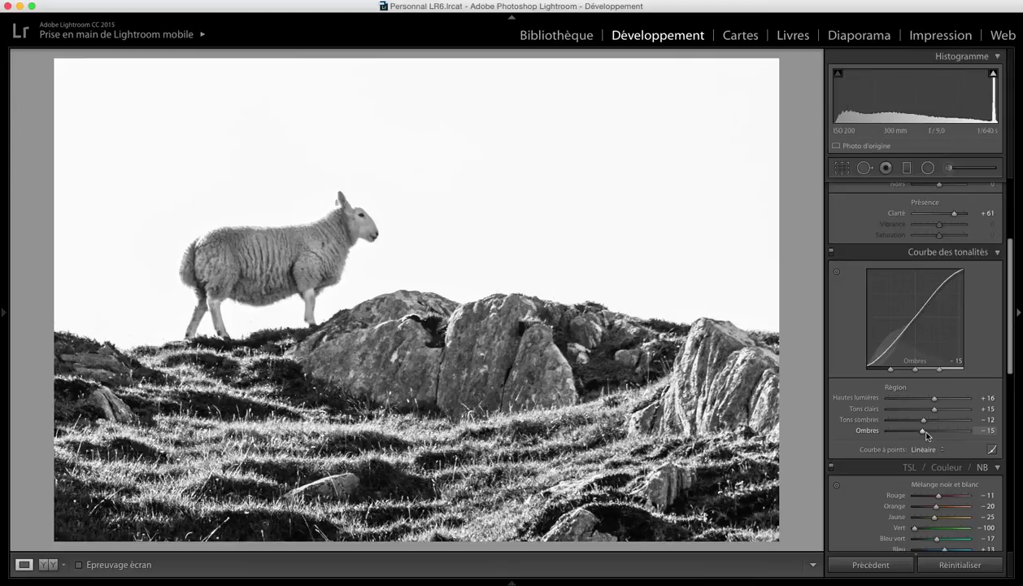
Set the sheep photo's tone curve Ombres to −20 and its post-crop vignette Gain to −10
scroll(902, 427, "down", 10)
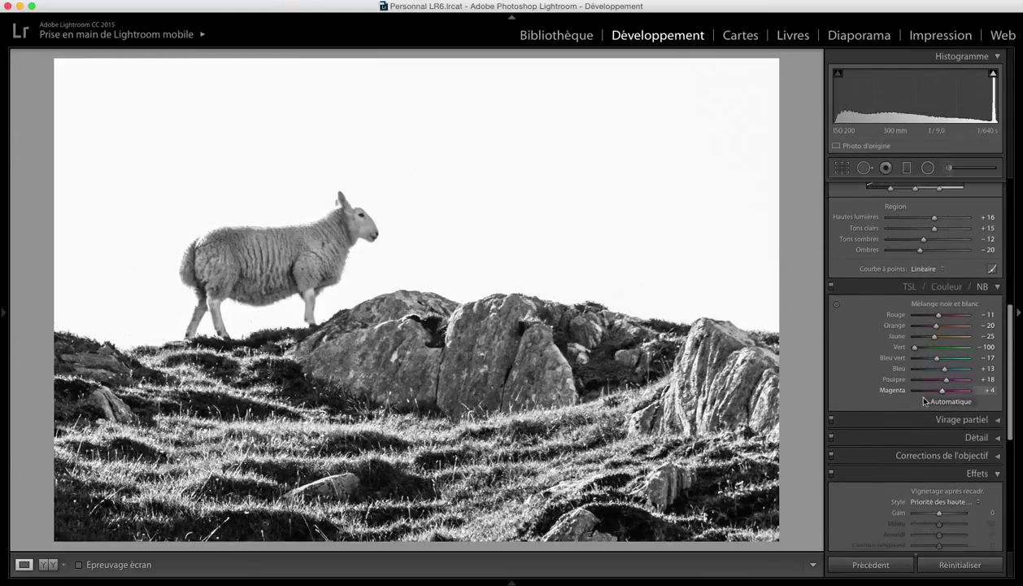
scroll(924, 399, "down", 6)
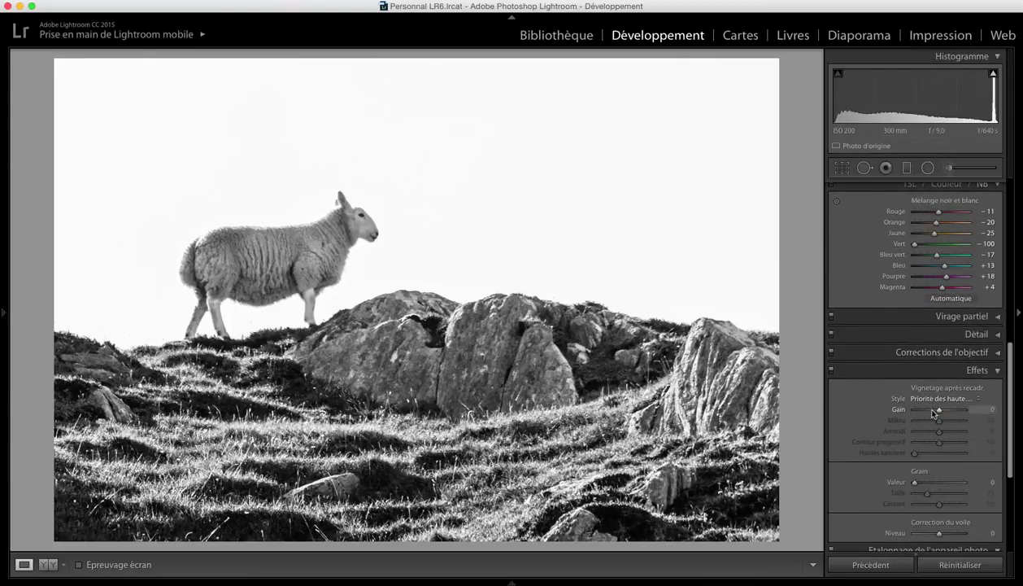
scroll(933, 413, "down", 10)
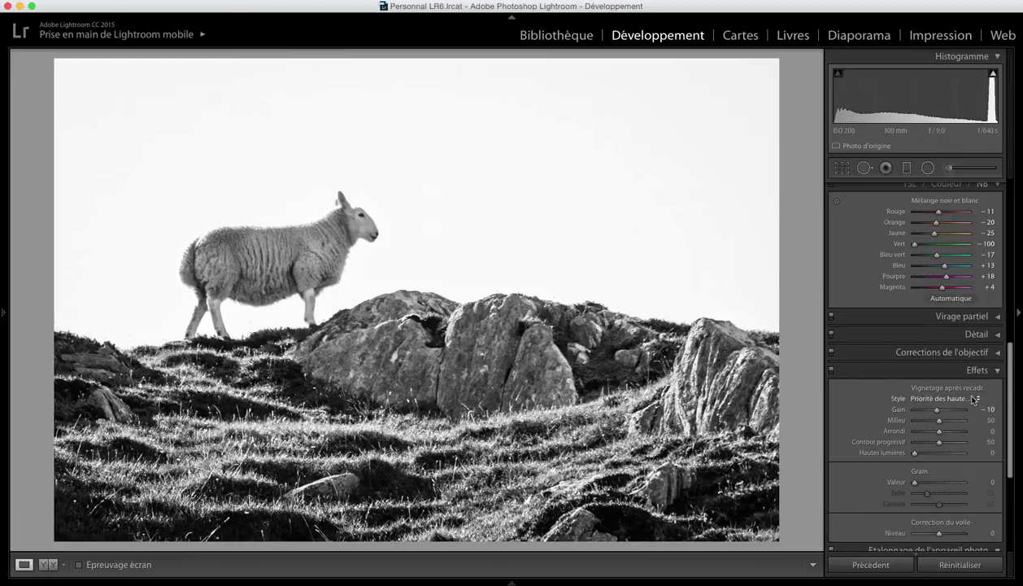
Paint over the sheep's body with a size 17 adjustment brush at Exposition 1,00
left_click(1006, 294)
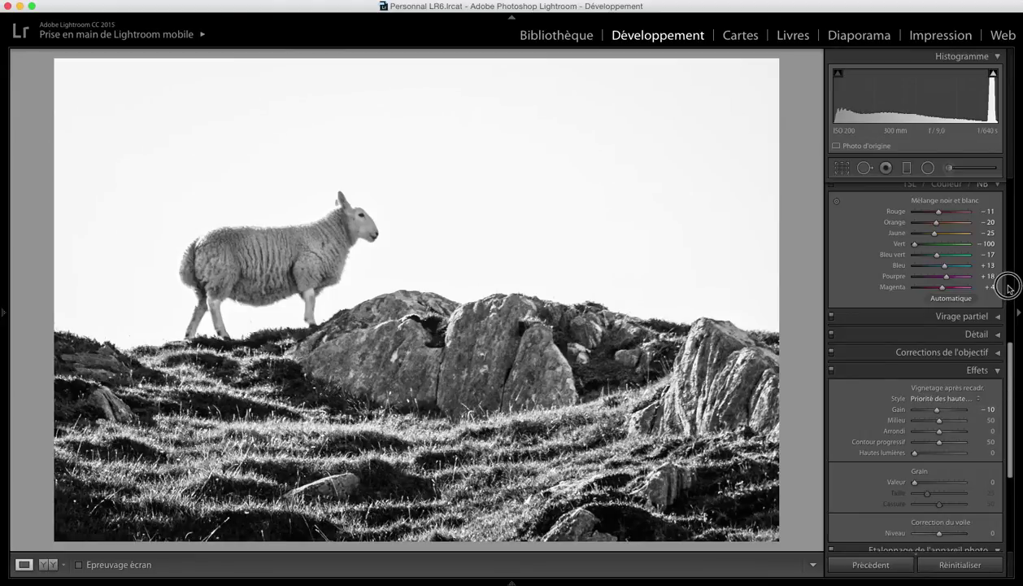
scroll(1011, 313, "up", 3)
left_click_drag(1010, 313, 991, 193)
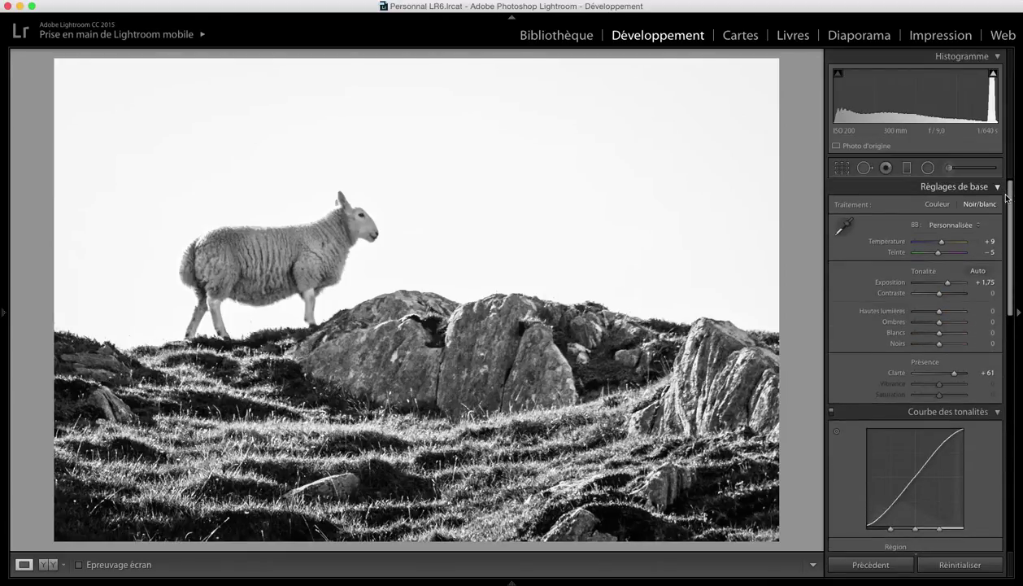
left_click(948, 169)
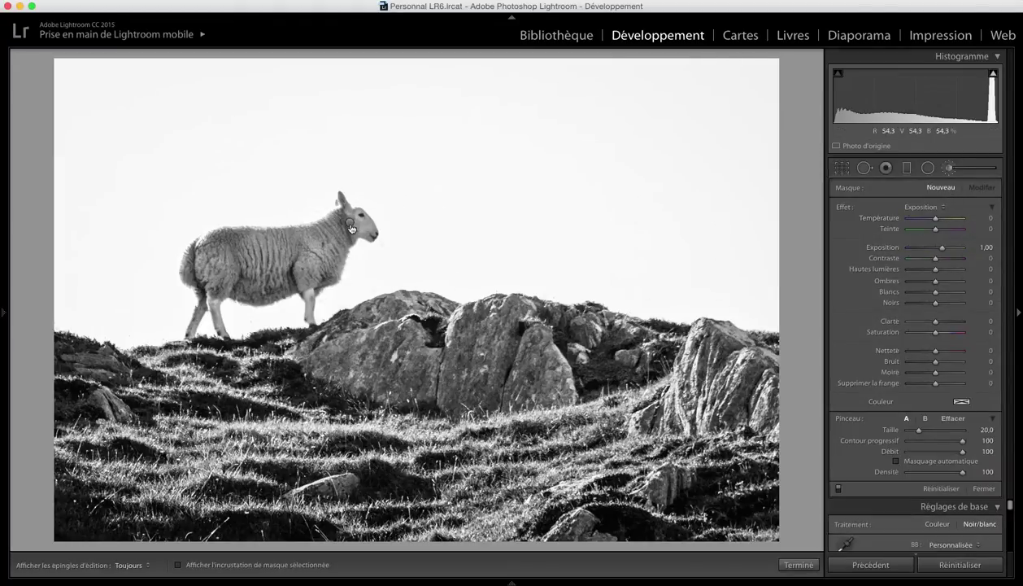
left_click(350, 225)
key("Delete")
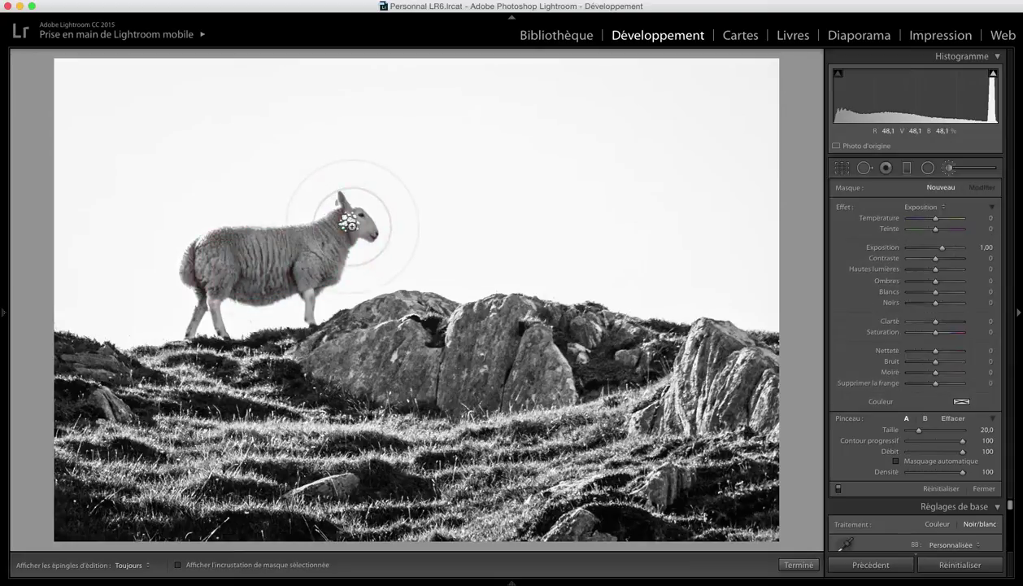
scroll(321, 249, "down", 7)
key("h")
mouse_move(318, 244)
left_mouse_down()
mouse_move(353, 219)
mouse_move(362, 227)
mouse_move(314, 255)
mouse_move(221, 266)
mouse_move(209, 244)
mouse_move(299, 244)
mouse_move(346, 225)
mouse_move(206, 297)
mouse_move(224, 242)
left_mouse_up()
scroll(279, 268, "up", 9)
key("h")
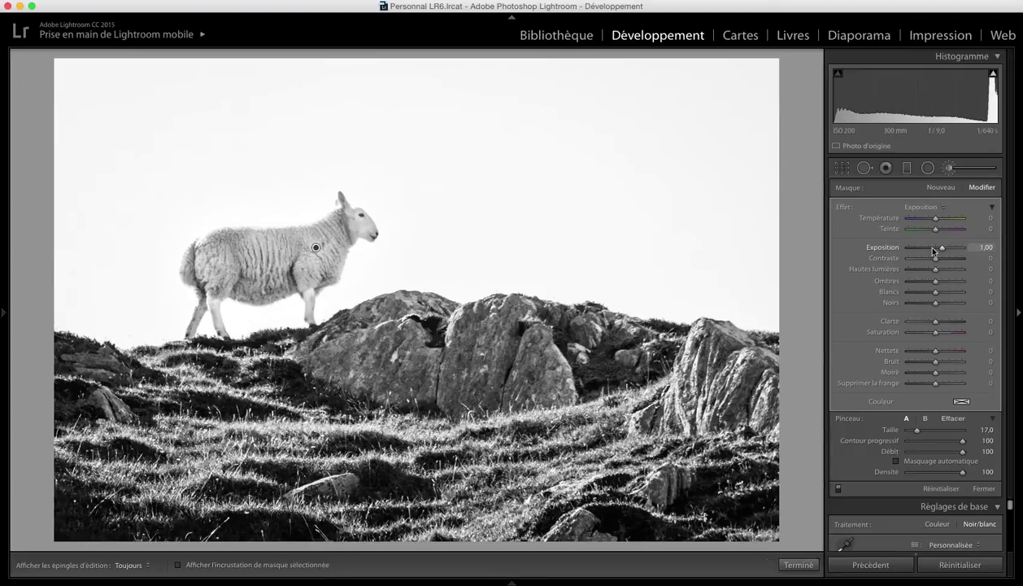
Reduce the sheep brush adjustment's Exposition to 0,70 and close the brush
key("Down")
key("Down")
key("Down")
key("Down")
key("Down")
key("Down")
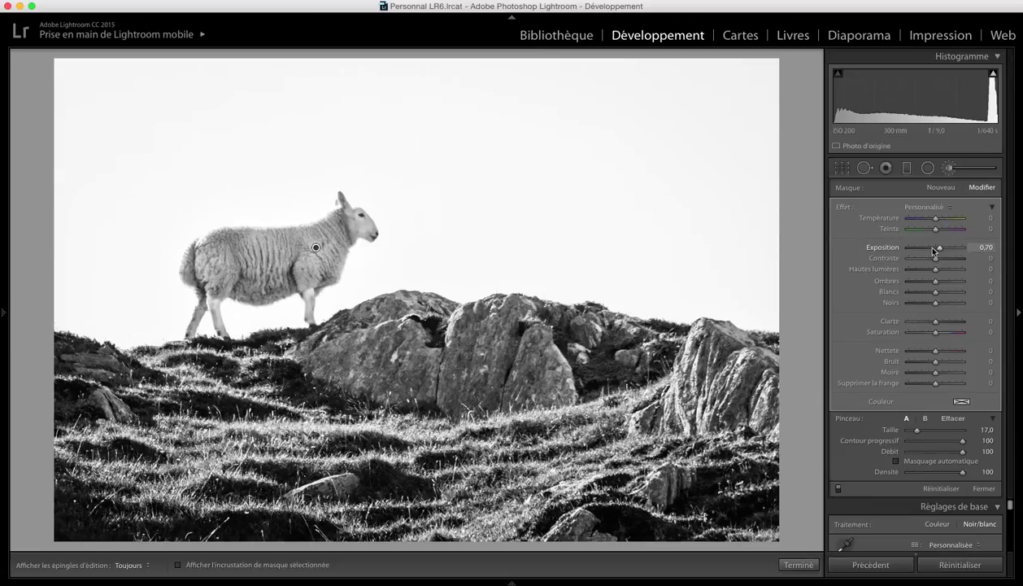
key("k")
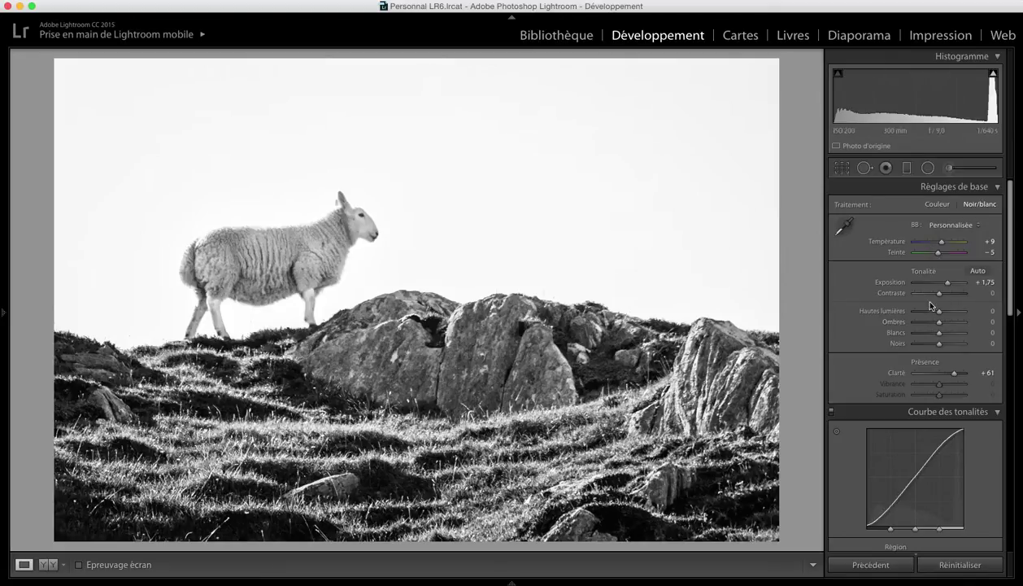
Compare the black-and-white sheep photo with its original side by side, hide the toolbar below, and return to the single view
key("y")
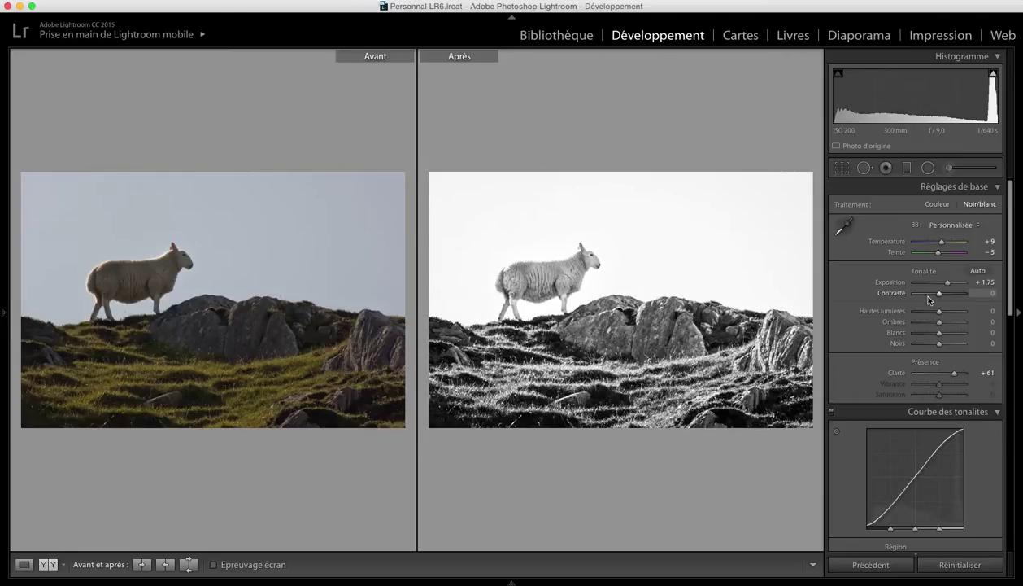
key("y")
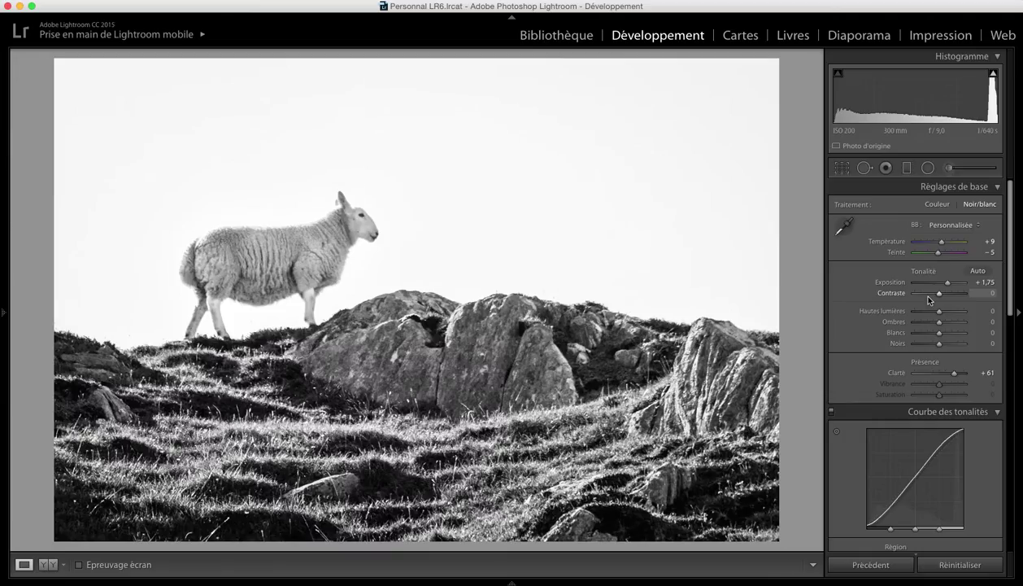
key("Right")
key("Left")
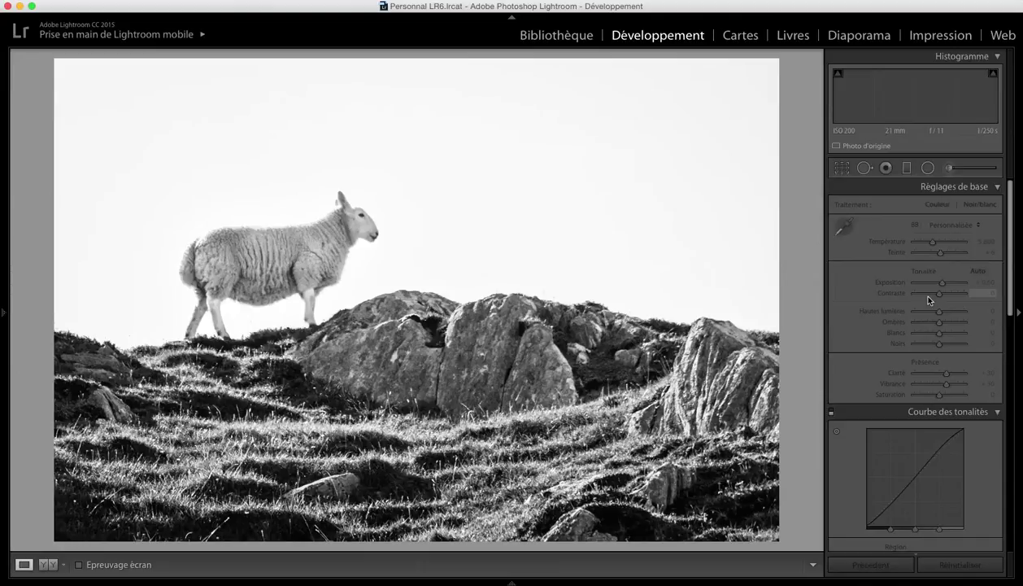
key("t")
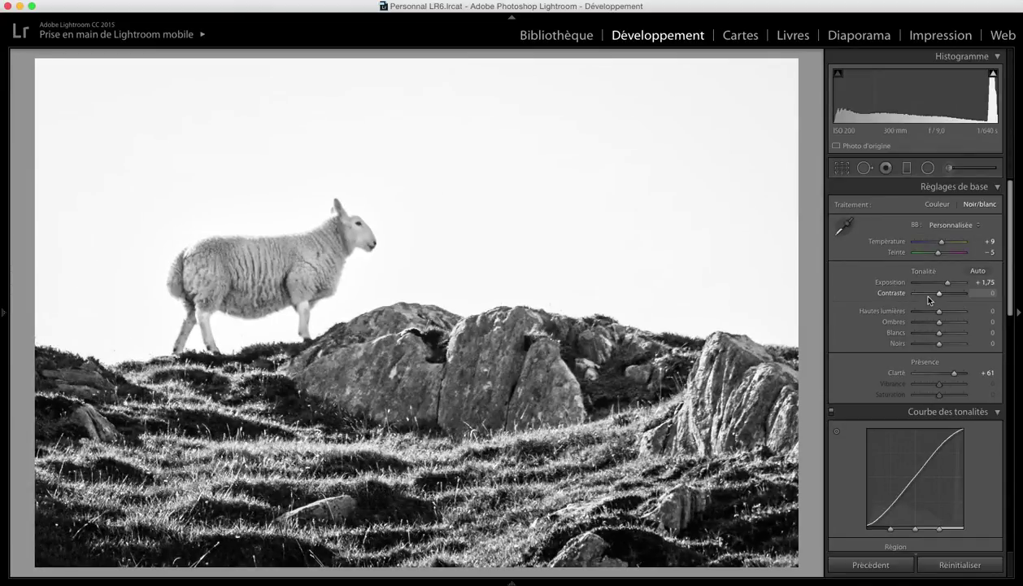
key("y")
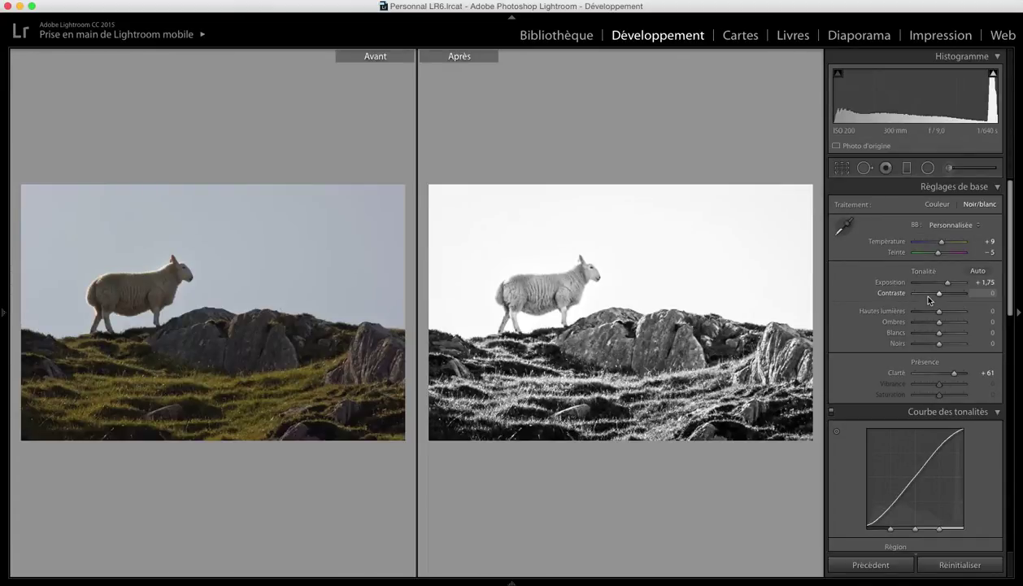
key("y")
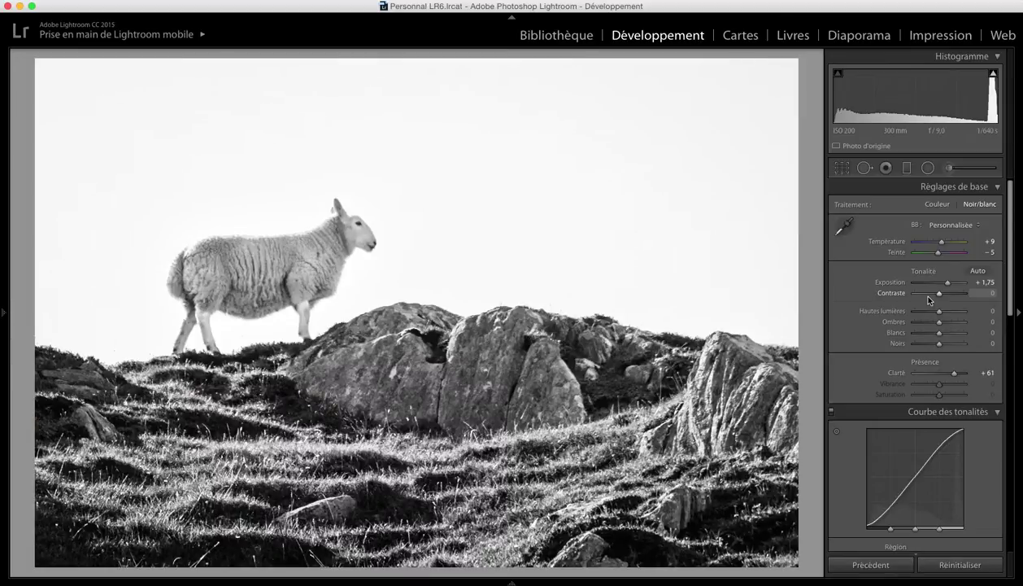
Open the sunset photo of the wheat field and set its Exposition to +0,60
key("Right")
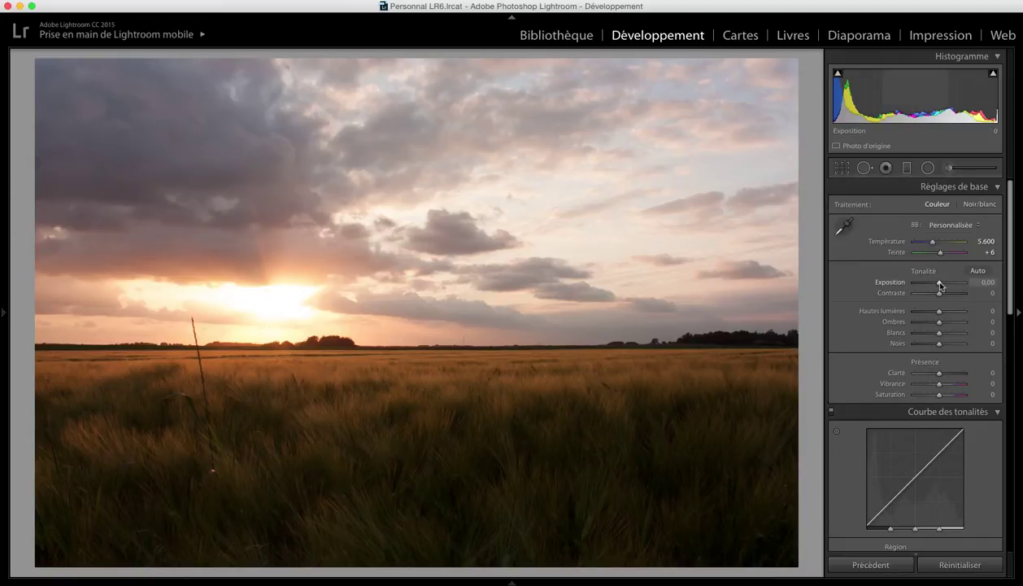
left_click_drag(940, 285, 943, 283)
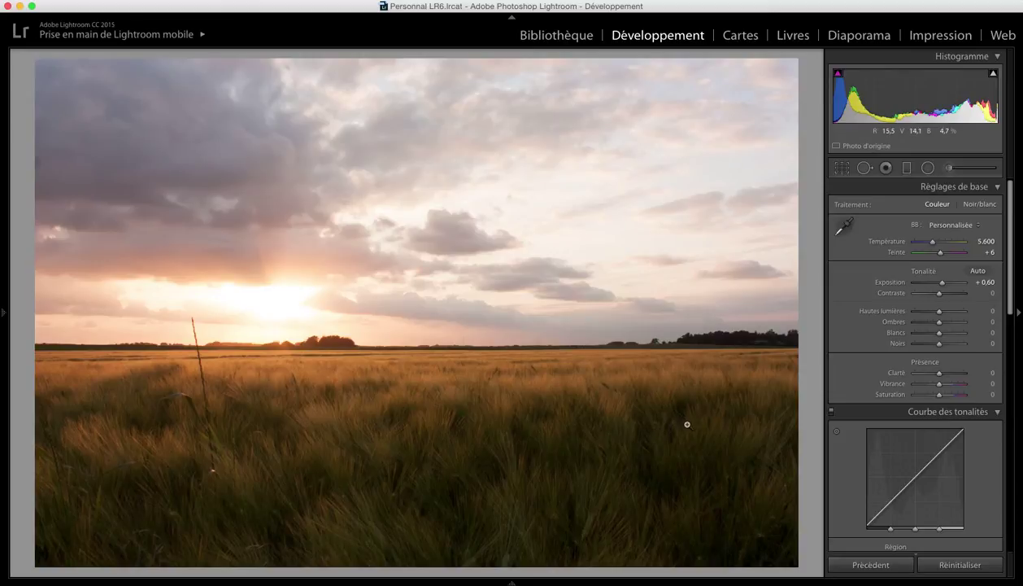
Add a graduated filter centred on the wheat field's horizon and darken the sky with Exposition −1,72
left_click(908, 169)
left_click_drag(445, 332, 460, 417)
left_click_drag(443, 371, 444, 352)
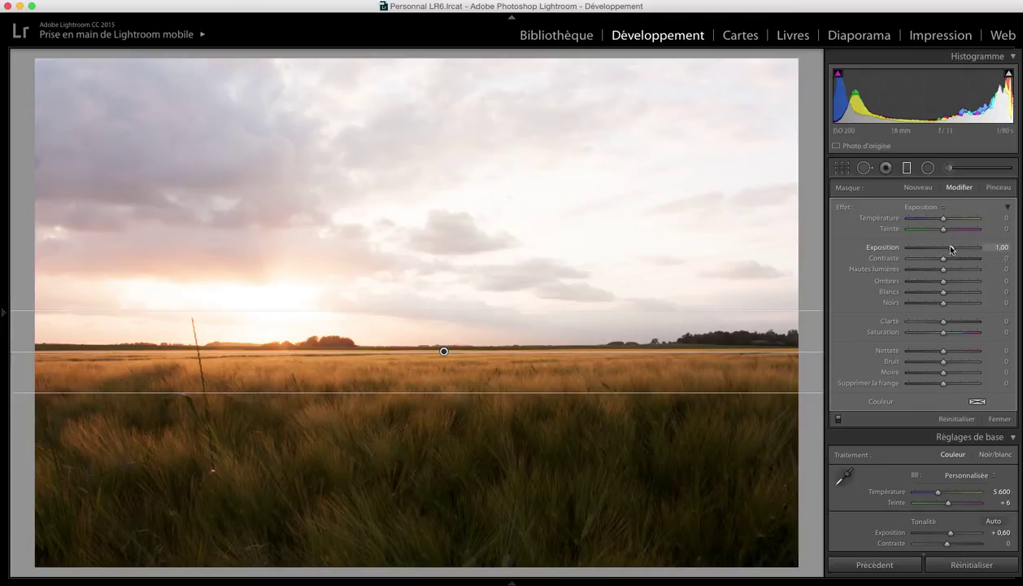
left_click_drag(952, 248, 928, 248)
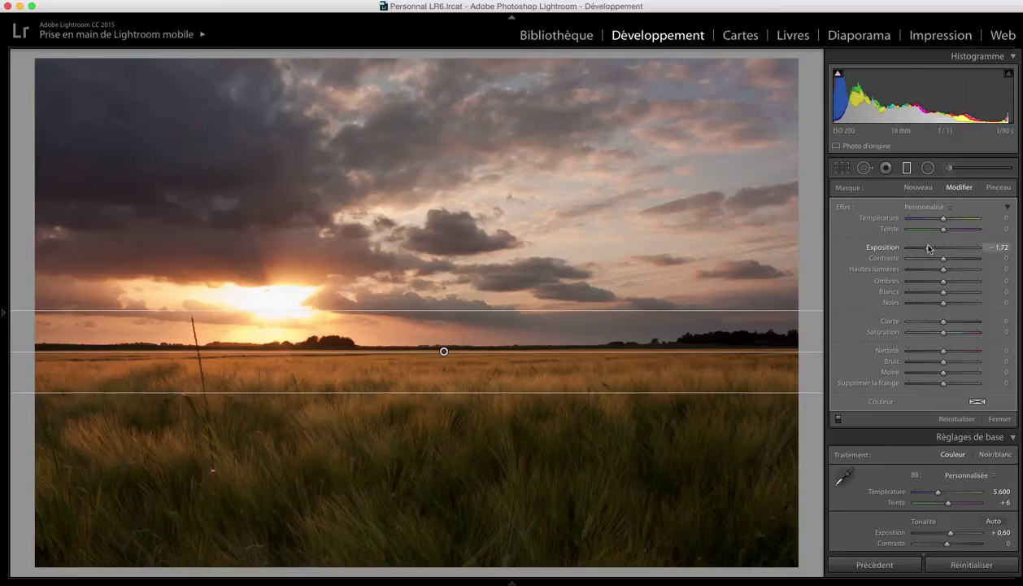
Check the wheat field photo against its original side by side, and return to the single view
key("m")
key("shift+y")
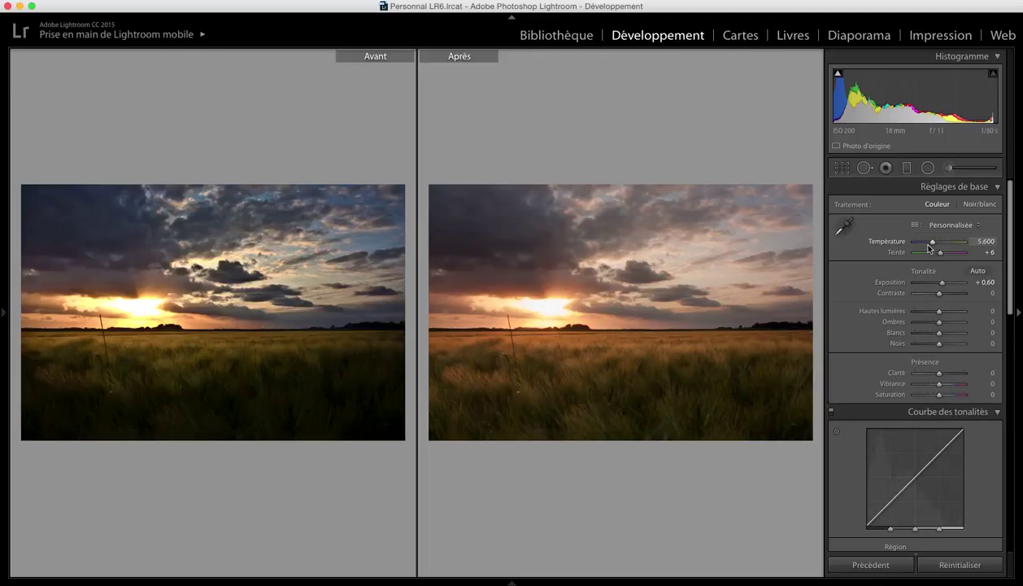
key("y")
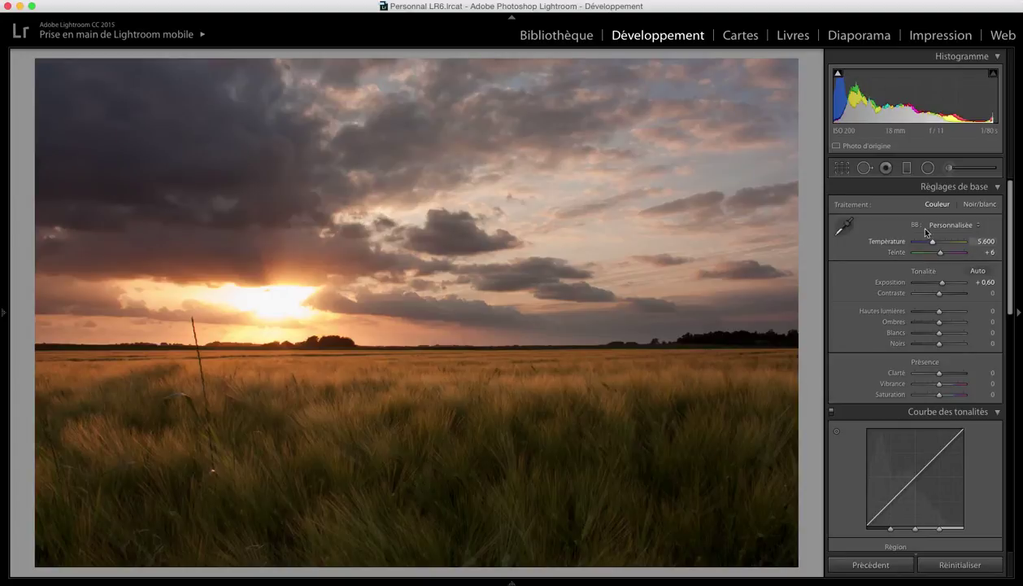
Delete the sky's graduated filter to see the photo without it, and undo the deletion
left_click(906, 168)
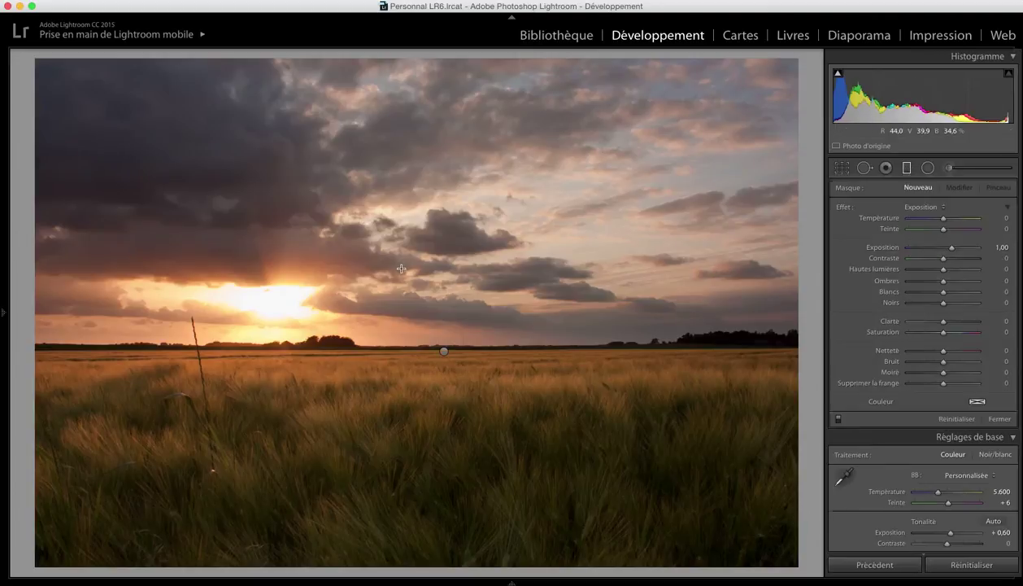
left_click_drag(443, 351, 462, 391)
key("Delete")
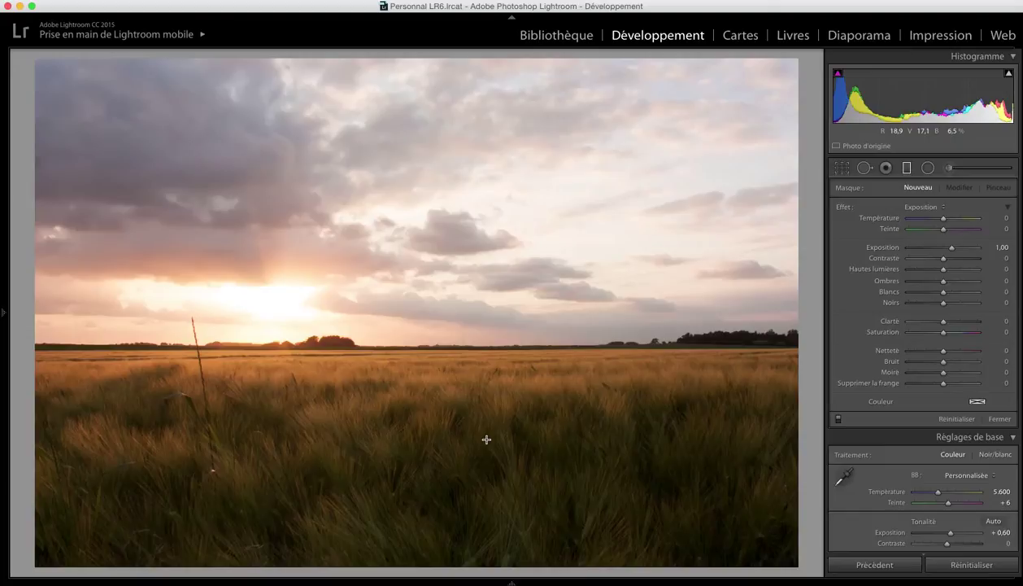
key("super+z")
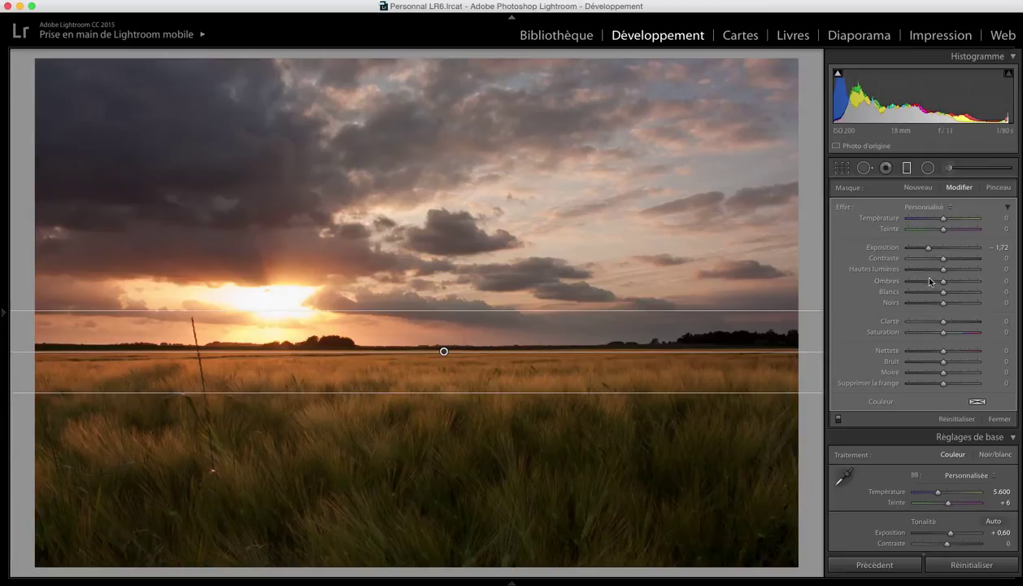
Try a Clarté of 35 on the sky's graduated filter, and reset it to zero
left_click(943, 323)
left_click_drag(944, 322, 955, 322)
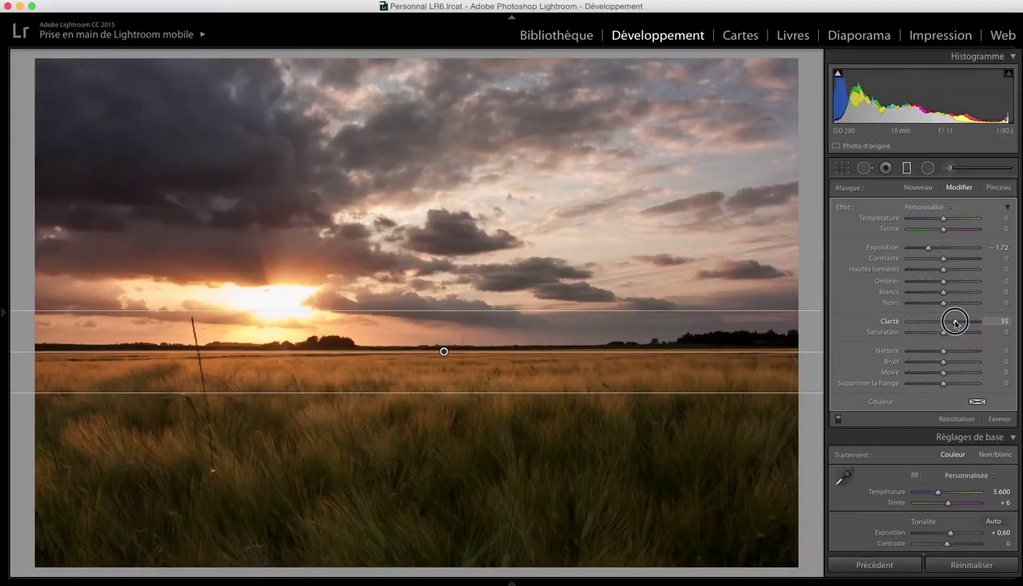
left_click_drag(955, 322, 955, 322)
double_click(878, 322)
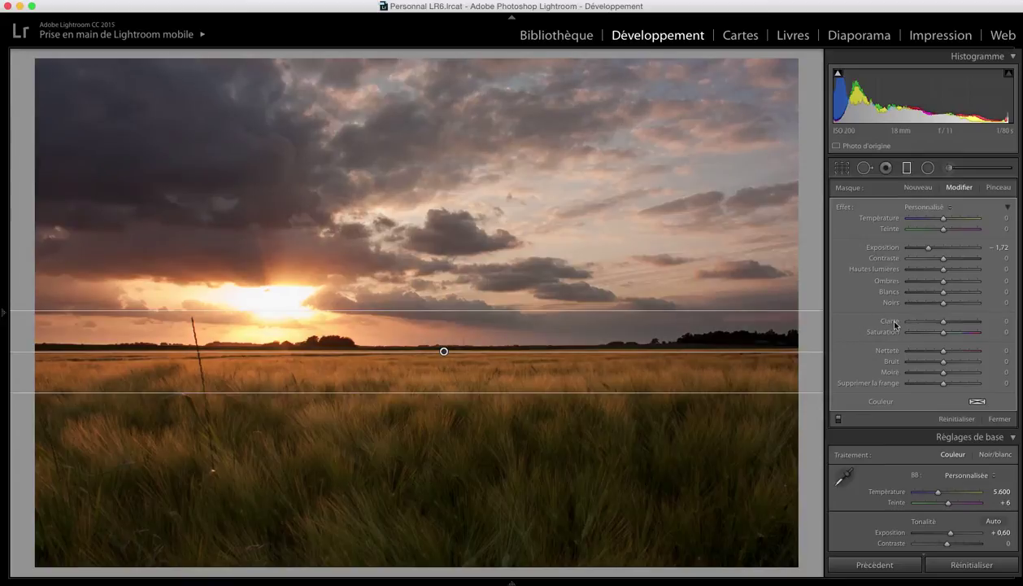
Set the sky's graduated filter to Clarté 32 and Saturation 26
left_click_drag(936, 323, 955, 336)
left_click(945, 334)
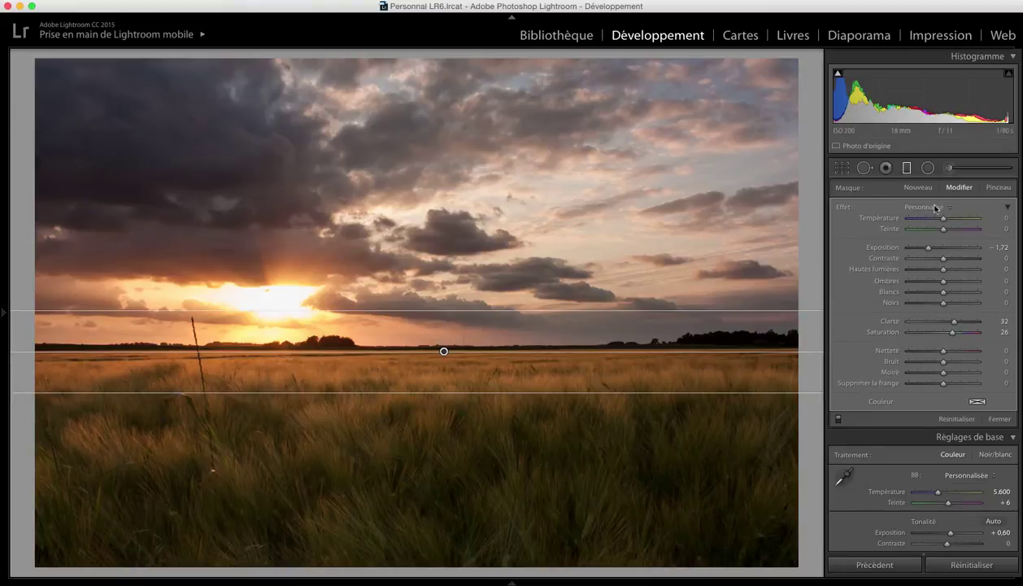
Paint the brighter clouds with a size 35 adjustment brush, reset its Exposition to 0,00 and set its Clarté to 38
left_click(948, 168)
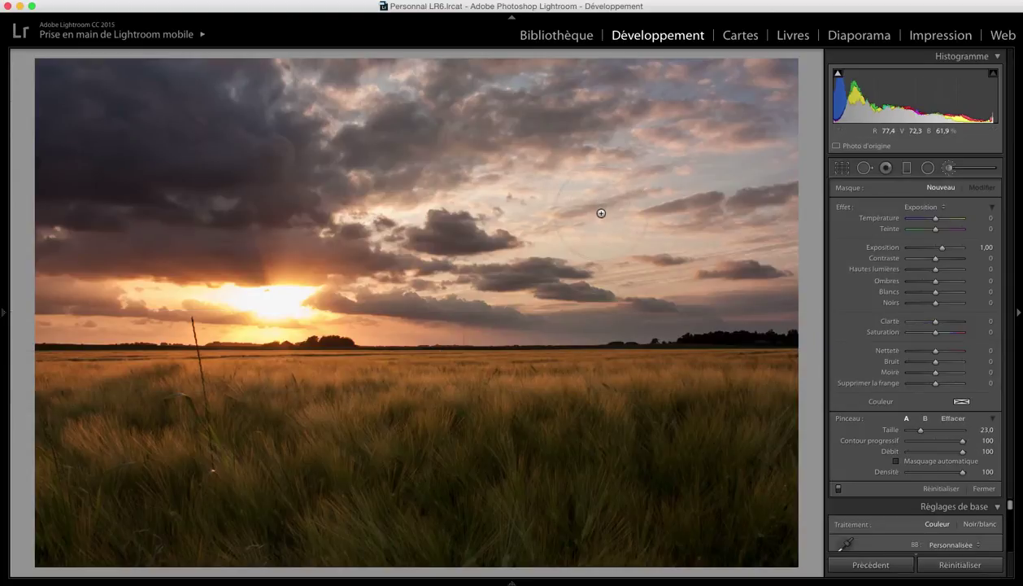
scroll(598, 181, "up", 5)
mouse_move(673, 189)
left_mouse_down()
mouse_move(425, 158)
mouse_move(326, 105)
mouse_move(318, 88)
mouse_move(642, 87)
mouse_move(752, 112)
mouse_move(765, 141)
mouse_move(737, 185)
mouse_move(706, 203)
mouse_move(617, 213)
mouse_move(476, 168)
mouse_move(352, 107)
mouse_move(388, 130)
left_mouse_up()
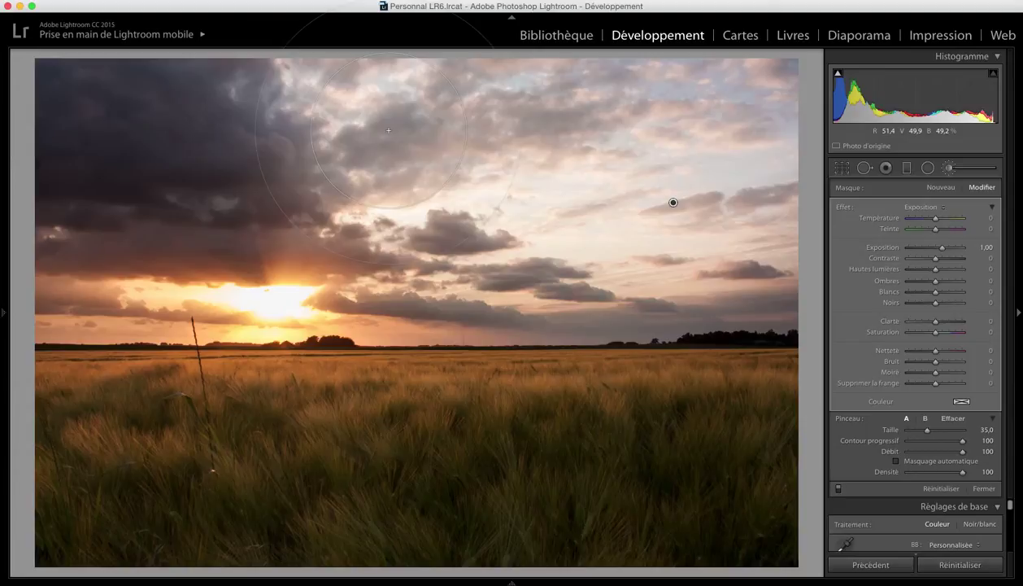
double_click(891, 248)
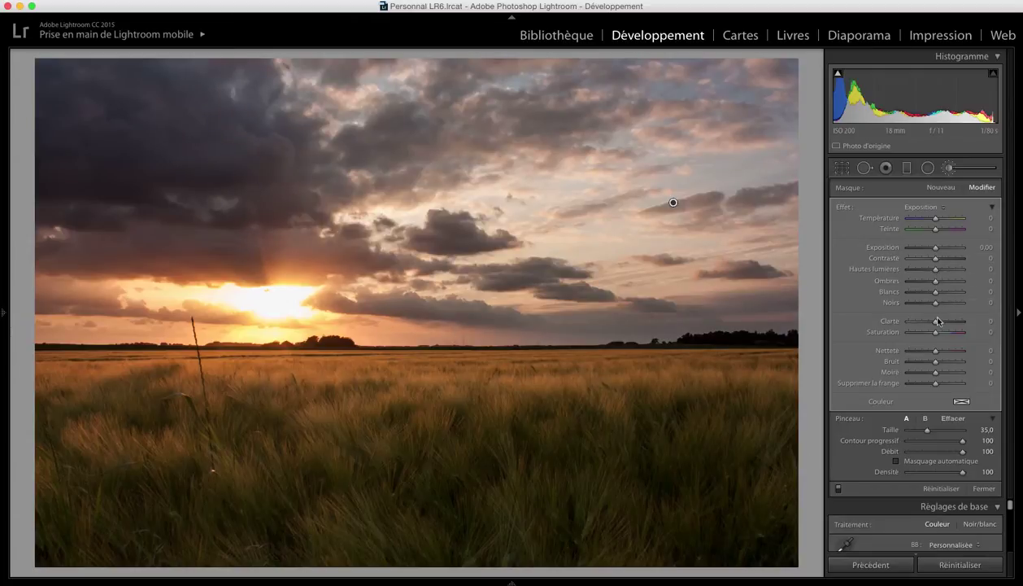
left_click_drag(936, 322, 945, 323)
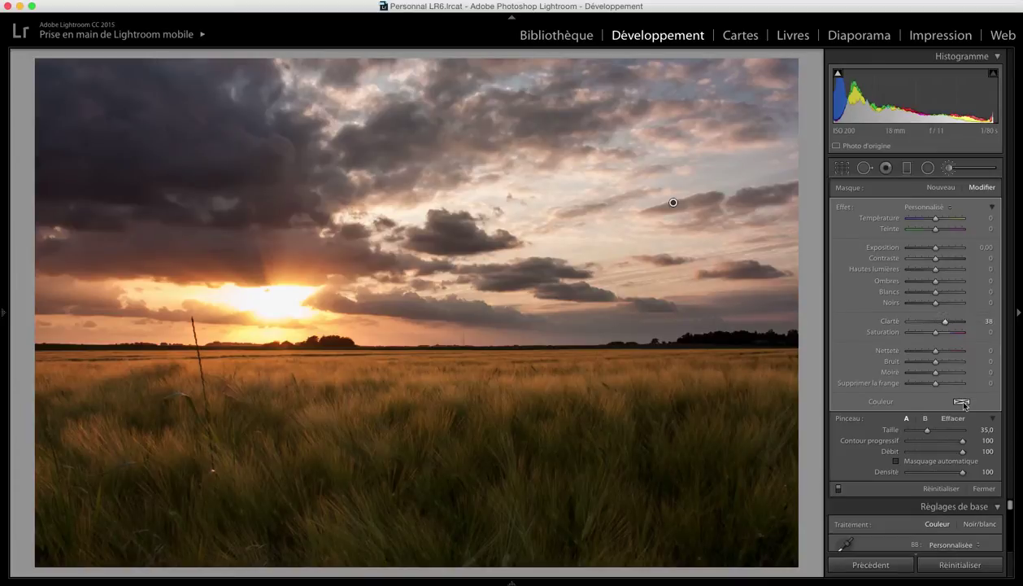
Tint the brushed clouds blue-violet with hue 231 and saturation 38, and raise the brush adjustment's Saturation slightly
left_click(962, 402)
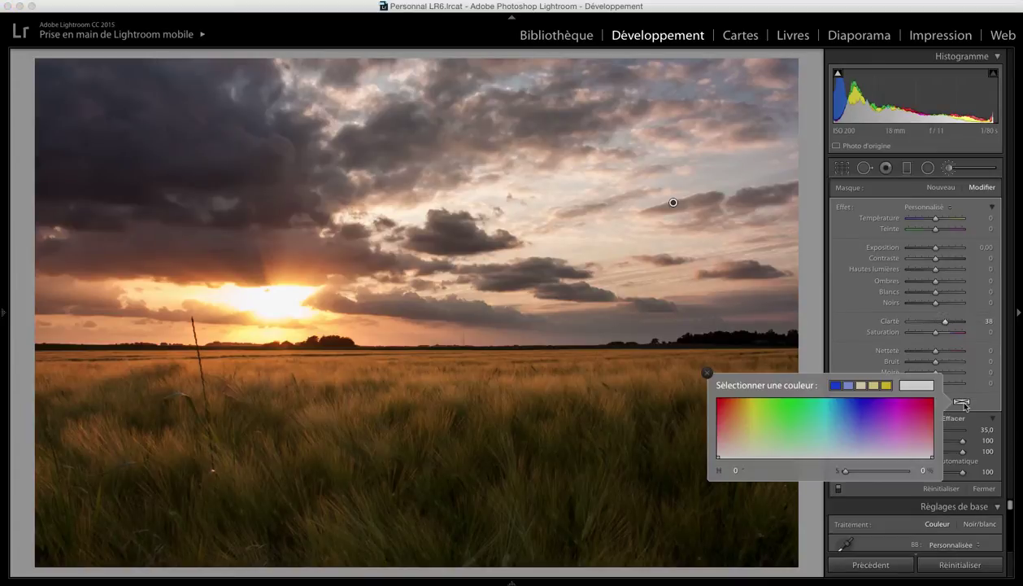
left_click(847, 441)
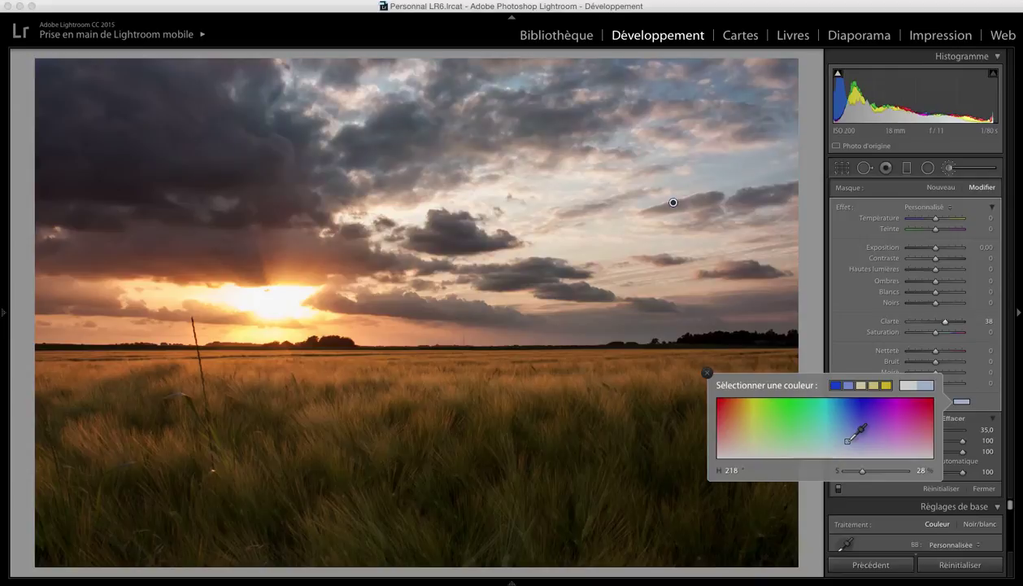
left_click_drag(848, 441, 856, 436)
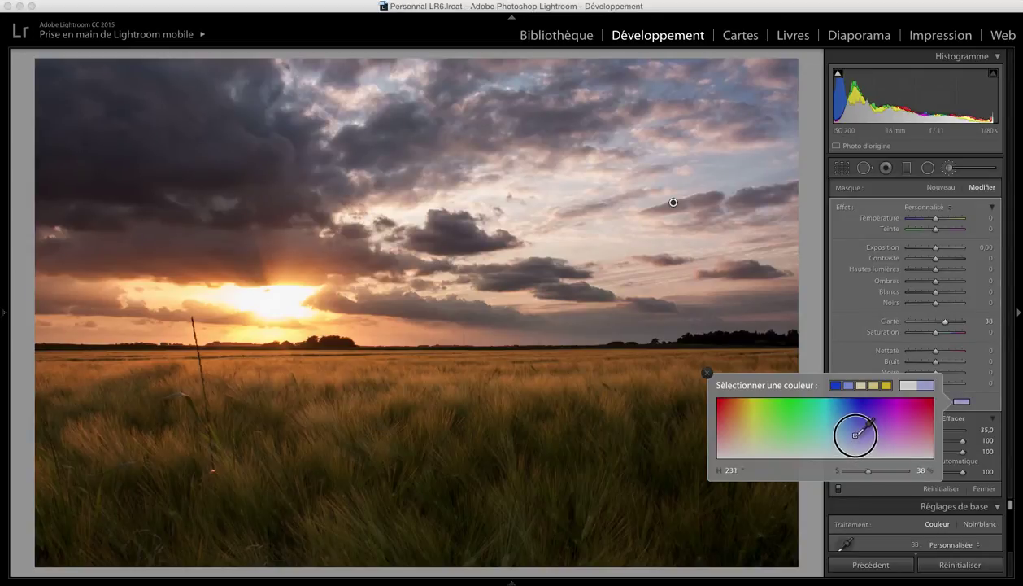
left_click_drag(856, 435, 855, 435)
left_click(707, 372)
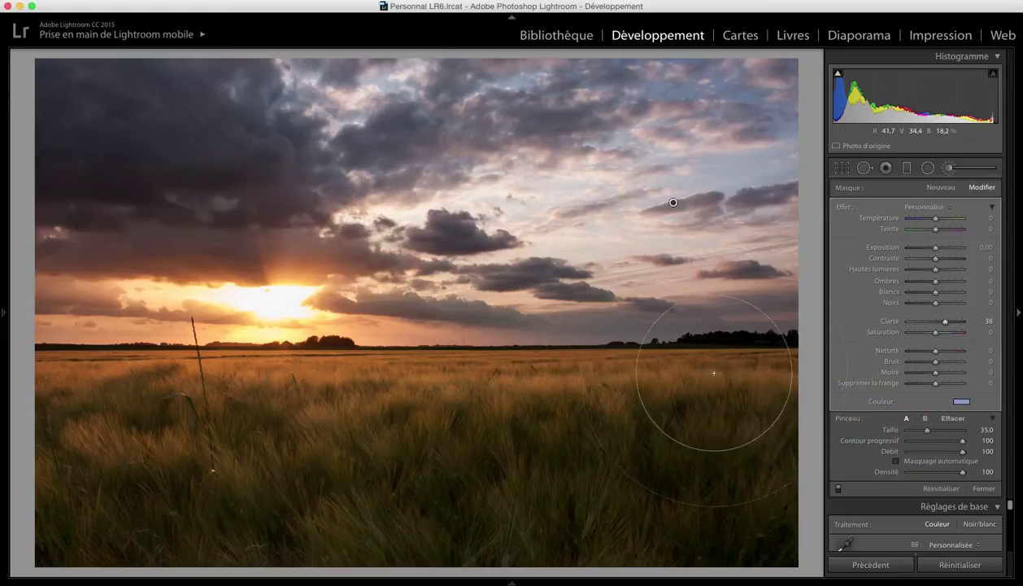
left_click_drag(936, 336, 942, 334)
Create a new size 17 brush adjustment and paint the bright sunset band above the horizon
left_click(941, 187)
scroll(228, 260, "down", 10)
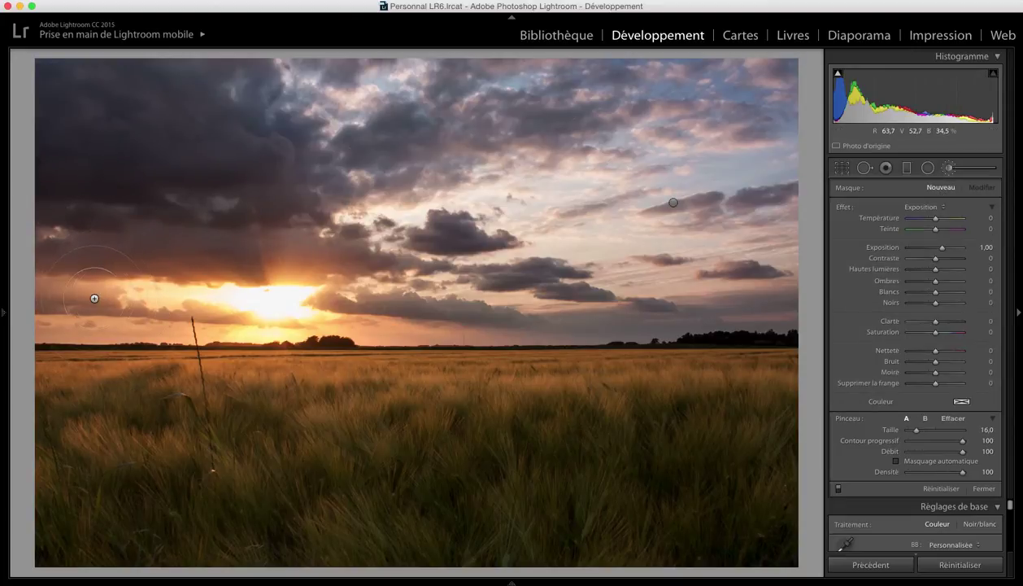
scroll(79, 305, "up", 1)
mouse_move(420, 323)
left_mouse_down()
mouse_move(480, 330)
mouse_move(16, 293)
left_mouse_up()
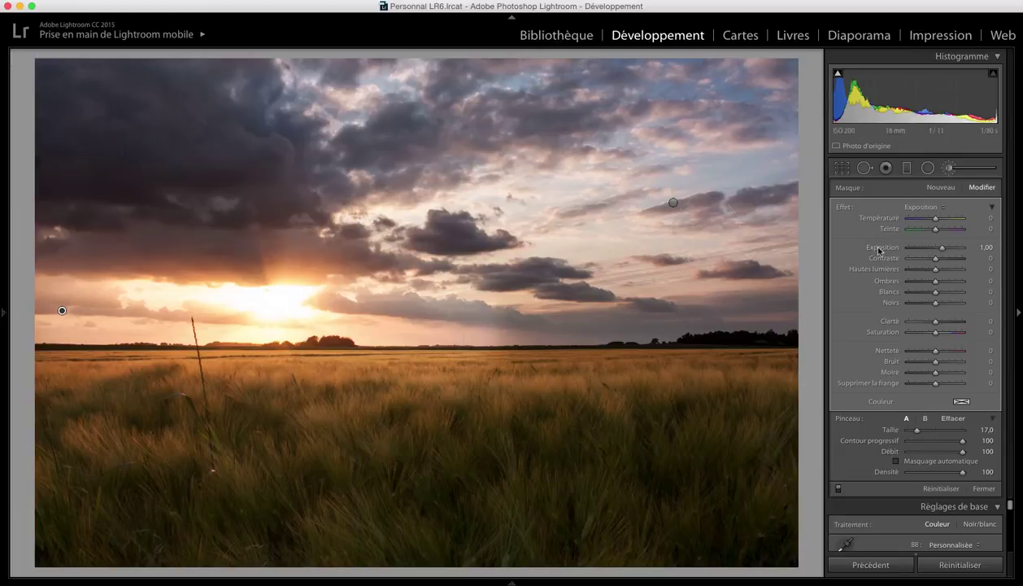
Set the sunset brush adjustment to Exposition -0,14, Hautes lumières -44, Clarté 17 and Saturation 17
double_click(879, 247)
left_click_drag(937, 249, 933, 252)
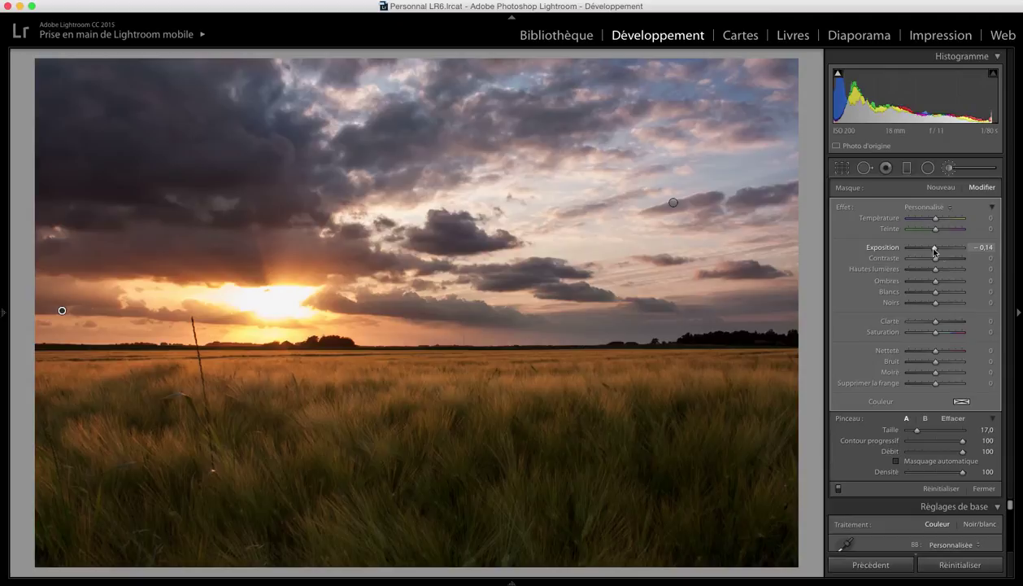
left_click_drag(935, 271, 924, 272)
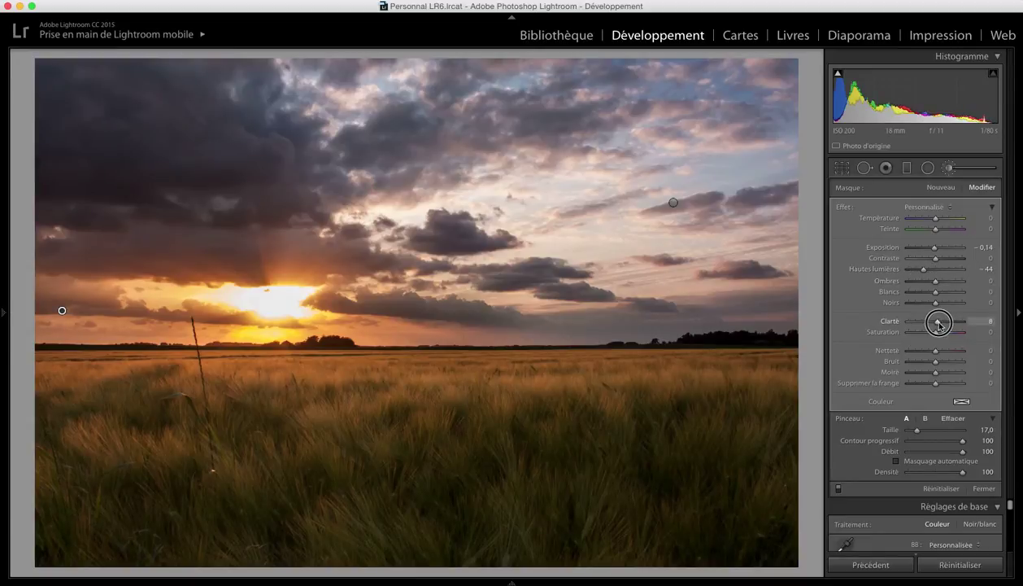
left_click_drag(935, 323, 941, 333)
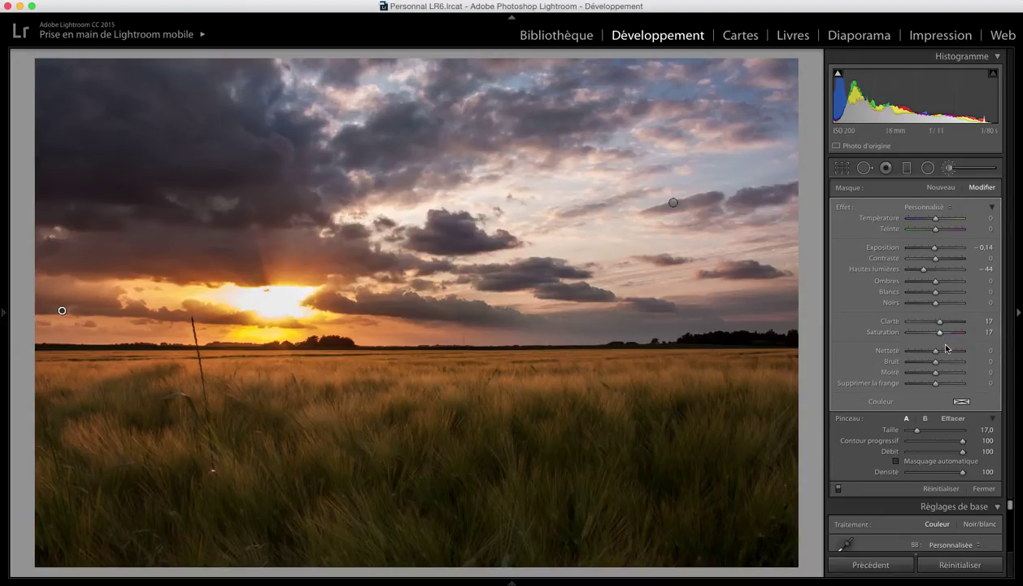
Start another brush adjustment at size 31 and paint across the wheat field in the foreground
left_click(945, 170)
left_click(942, 168)
scroll(358, 411, "up", 3)
mouse_move(304, 422)
left_mouse_down()
mouse_move(197, 404)
mouse_move(142, 405)
mouse_move(122, 419)
left_mouse_up()
mouse_move(568, 417)
left_mouse_down()
mouse_move(651, 416)
mouse_move(581, 431)
mouse_move(608, 421)
left_mouse_up()
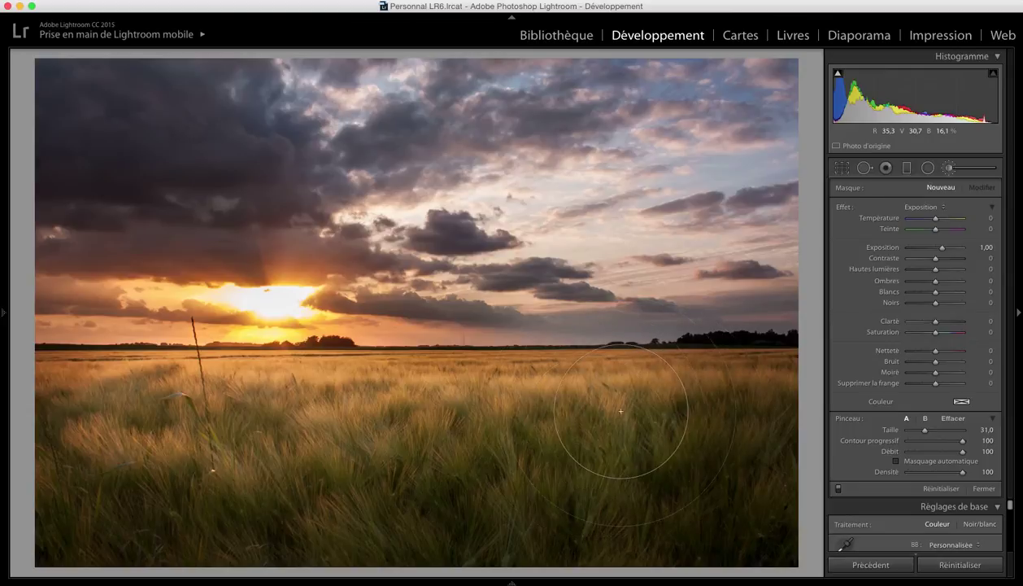
Set the field's brush adjustment to Exposition 0,18, Saturation 18 and Clarté 5, and close the brush
left_click_drag(942, 247, 937, 253)
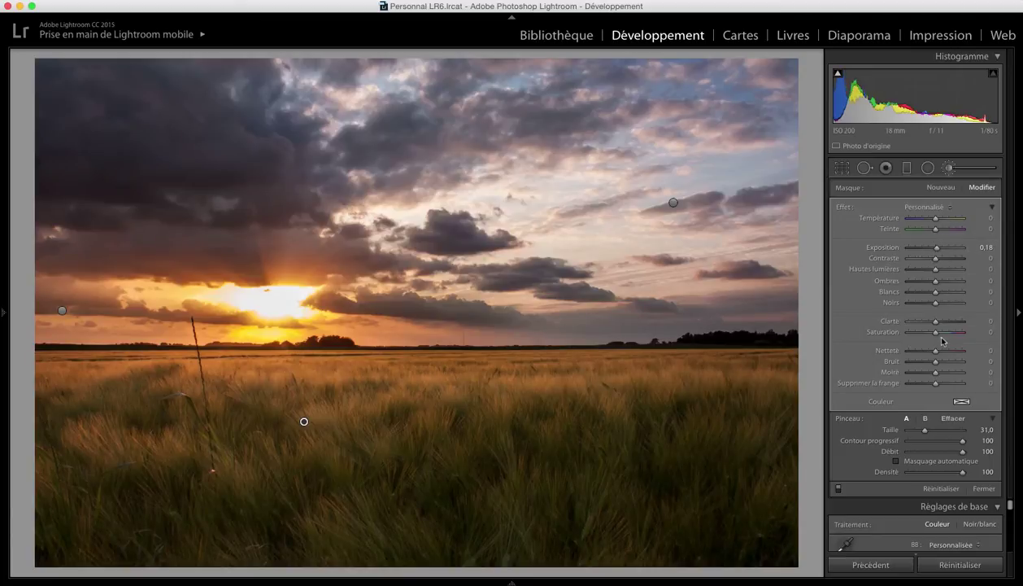
left_click_drag(936, 334, 940, 323)
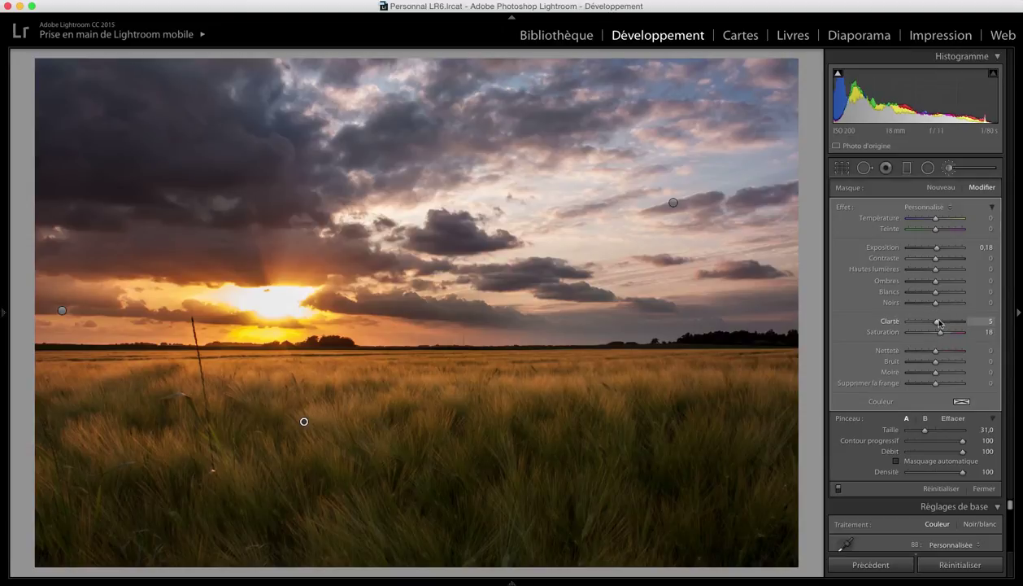
key("k")
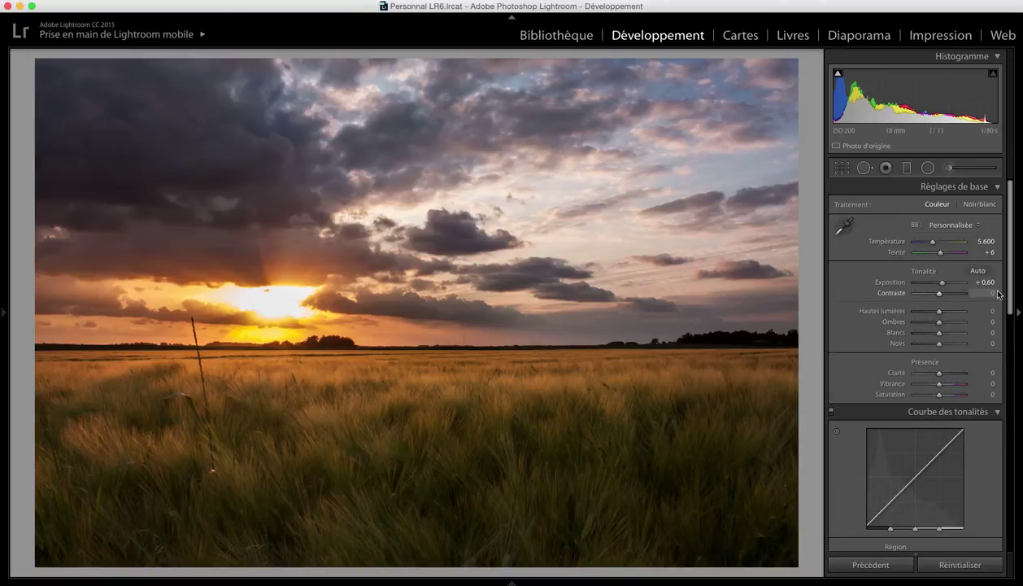
Adjust the photo's tone curve to Hautes lumières +12, Tons clairs +15 and Tons sombres -8
left_click_drag(1011, 284, 1010, 374)
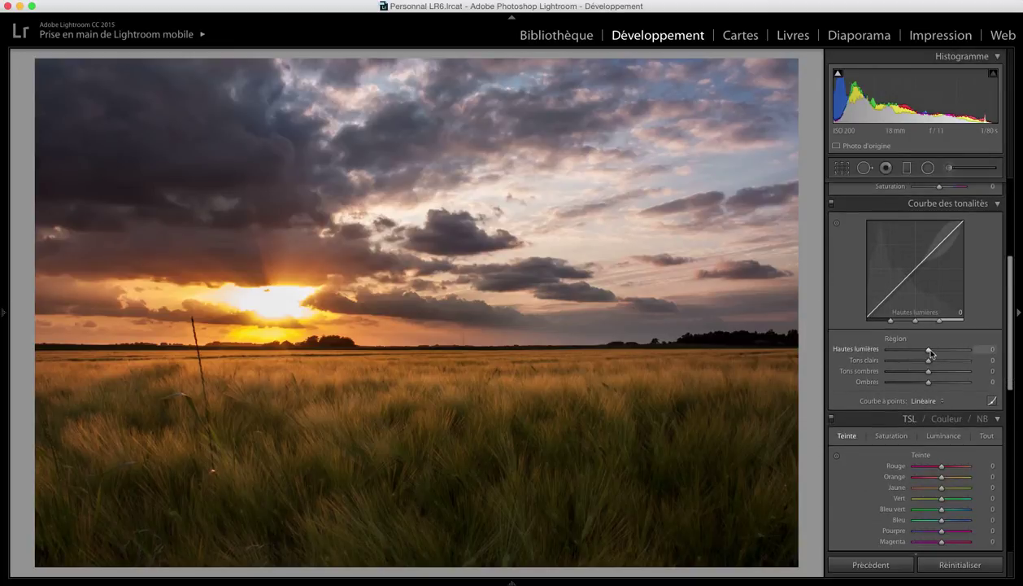
left_click_drag(931, 351, 935, 364)
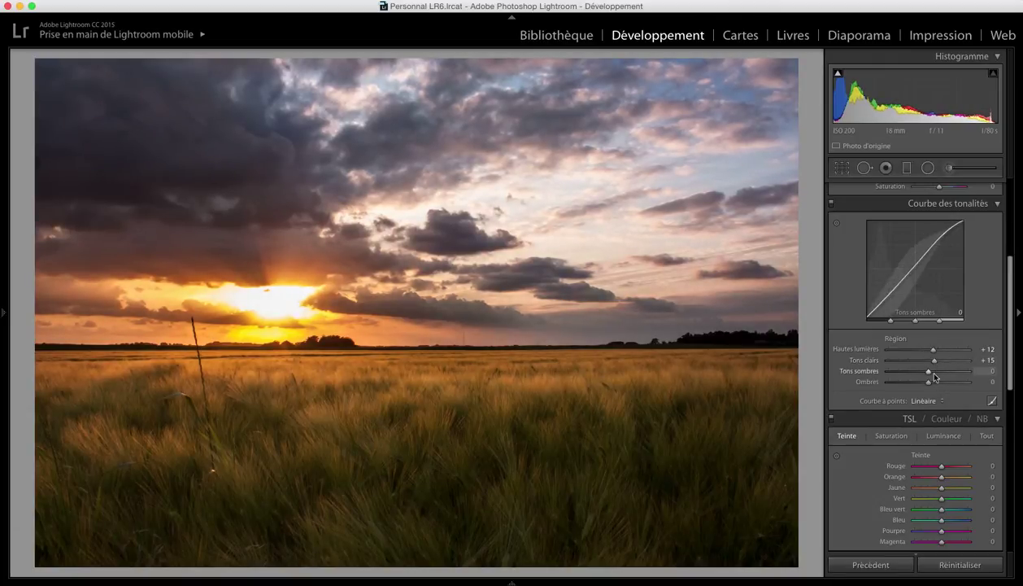
left_click_drag(930, 375, 927, 377)
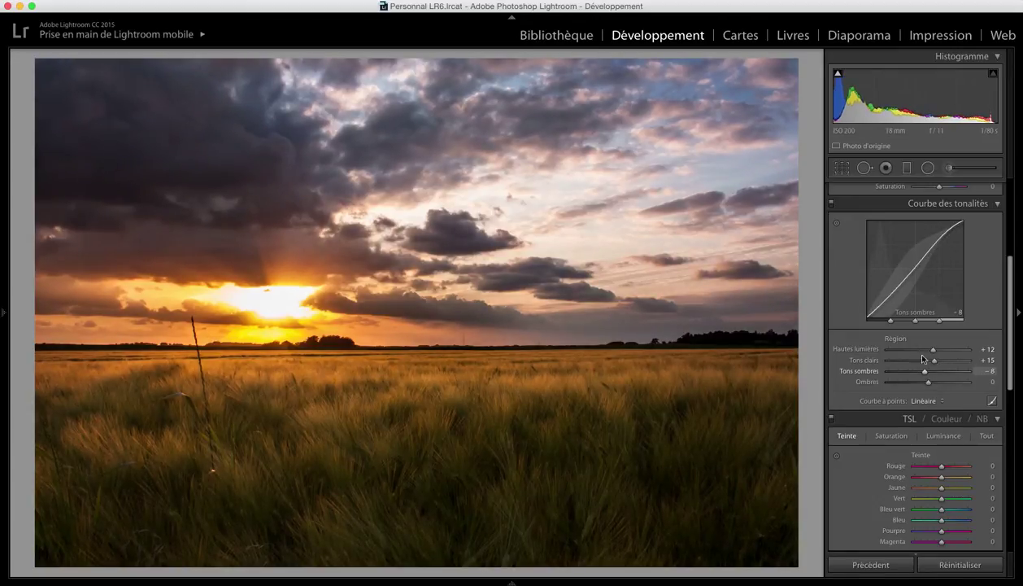
Set the photo's overall Exposition to +0,70 in the basic adjustments
scroll(924, 358, "up", 5)
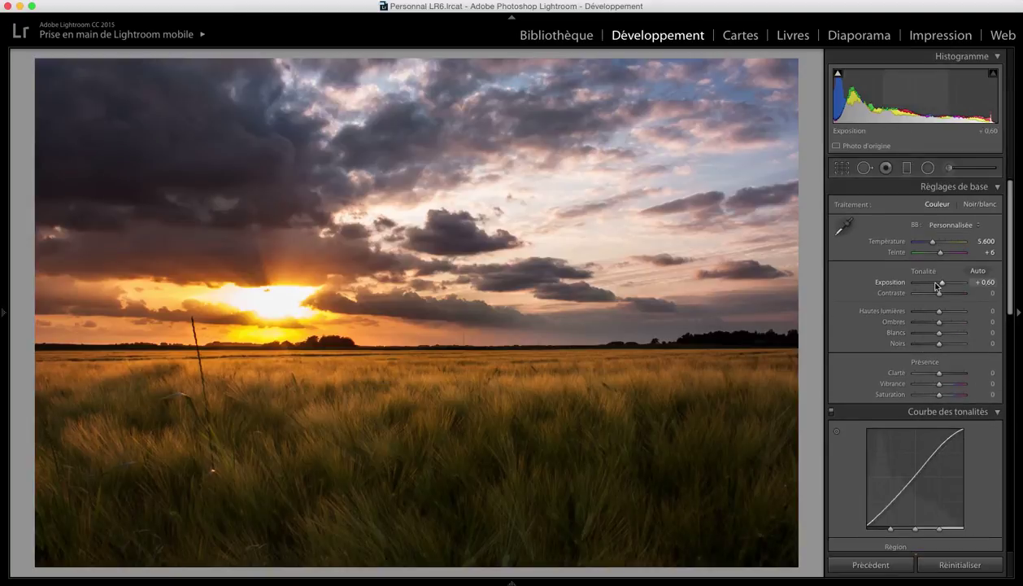
left_click_drag(935, 285, 937, 284)
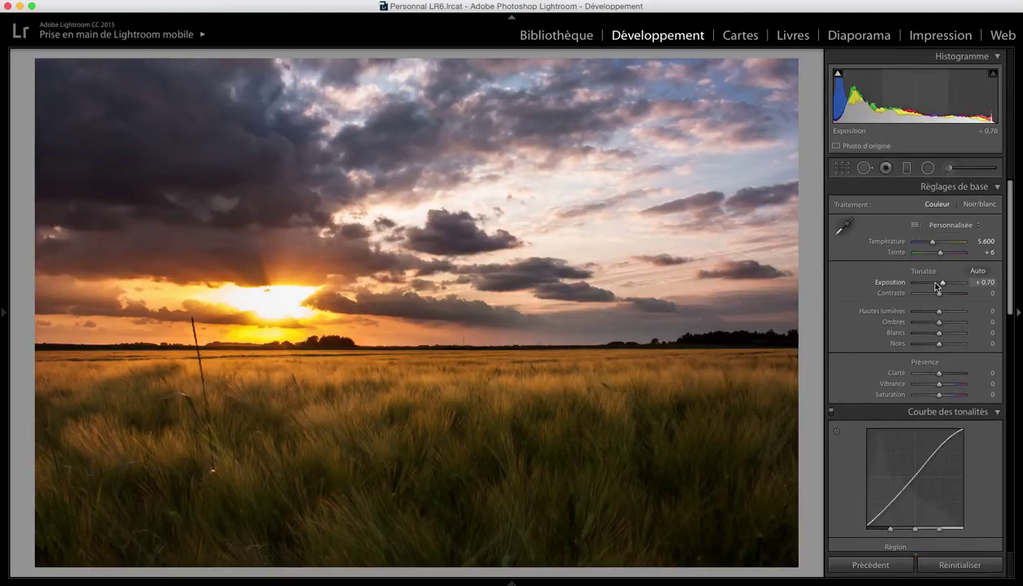